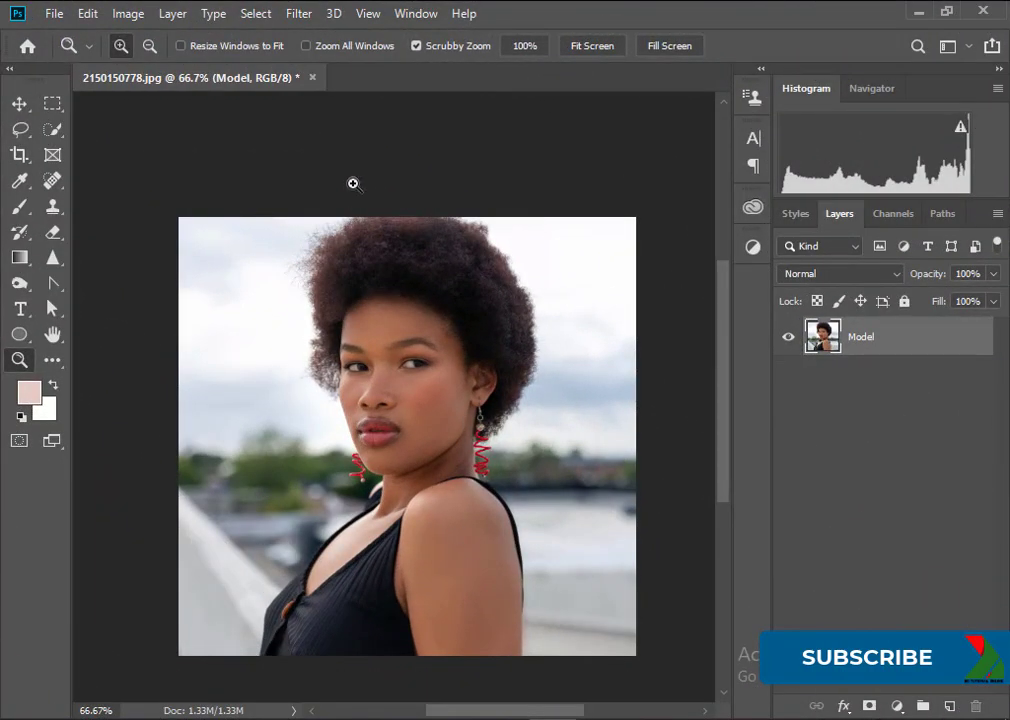
Step: Open Color Range set to Skin Tones and raise the Fuzziness to capture more skin
{"action": "left_click", "coordinate": [256, 14]}
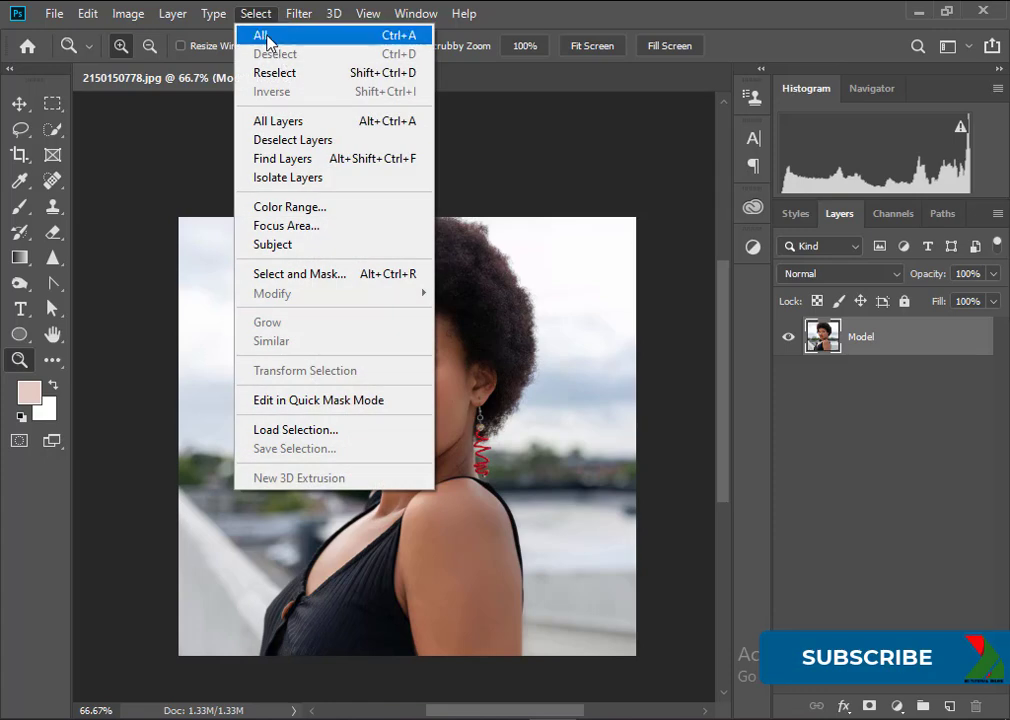
{"action": "left_click", "coordinate": [290, 210]}
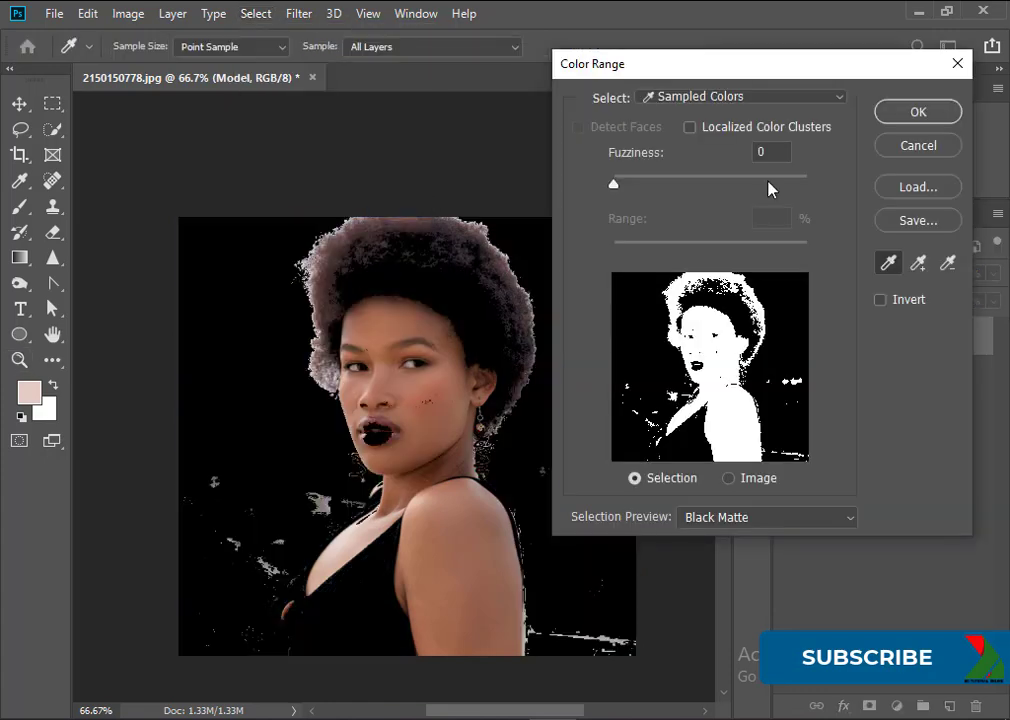
{"action": "left_click", "coordinate": [779, 103]}
{"action": "left_click", "coordinate": [735, 353]}
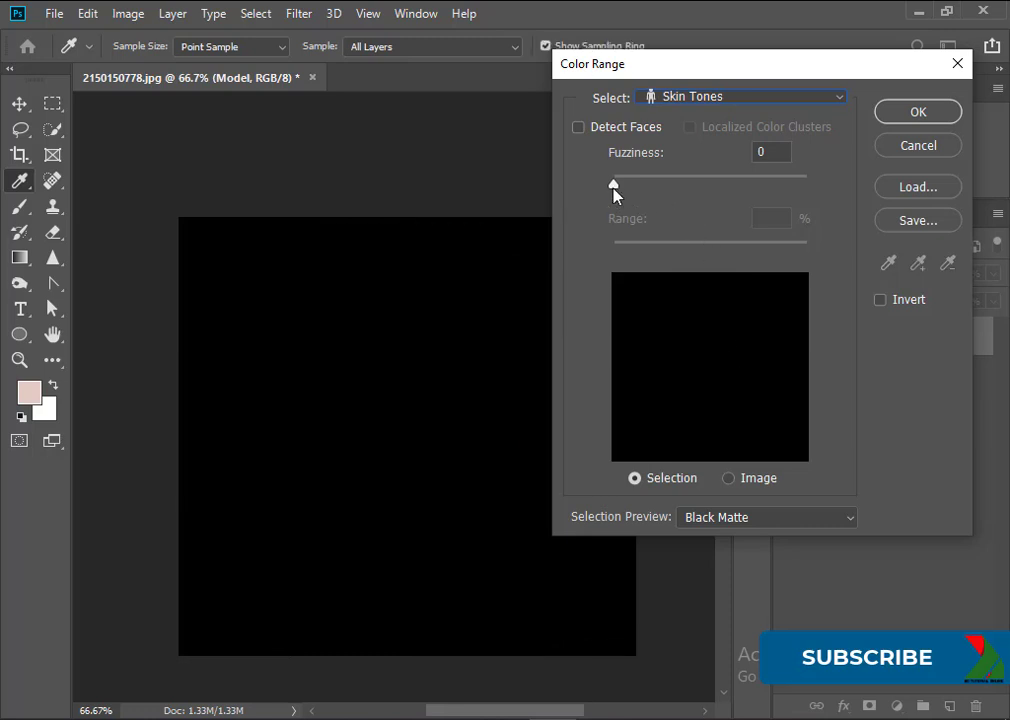
{"action": "mouse_move", "coordinate": [613, 193]}
{"action": "left_mouse_down"}
{"action": "mouse_move", "coordinate": [659, 187]}
{"action": "mouse_move", "coordinate": [630, 188]}
{"action": "left_mouse_up"}
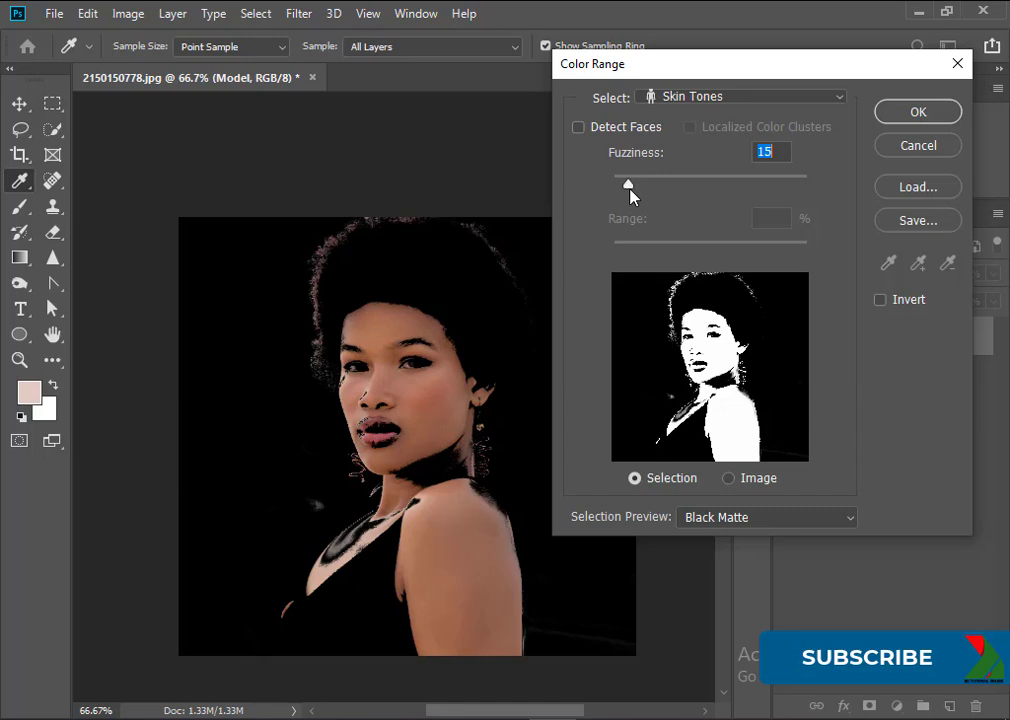
Step: Switch Color Range to Sampled Colors at zero Fuzziness, sample the skin, and test wider Fuzziness
{"action": "left_click", "coordinate": [815, 99]}
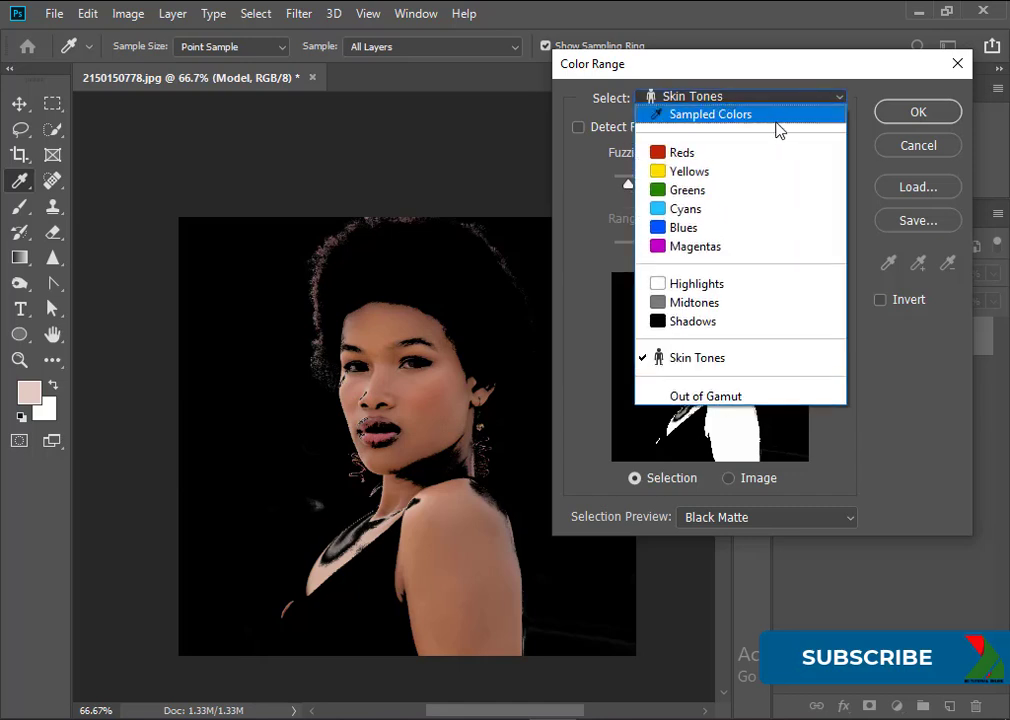
{"action": "left_click", "coordinate": [748, 116]}
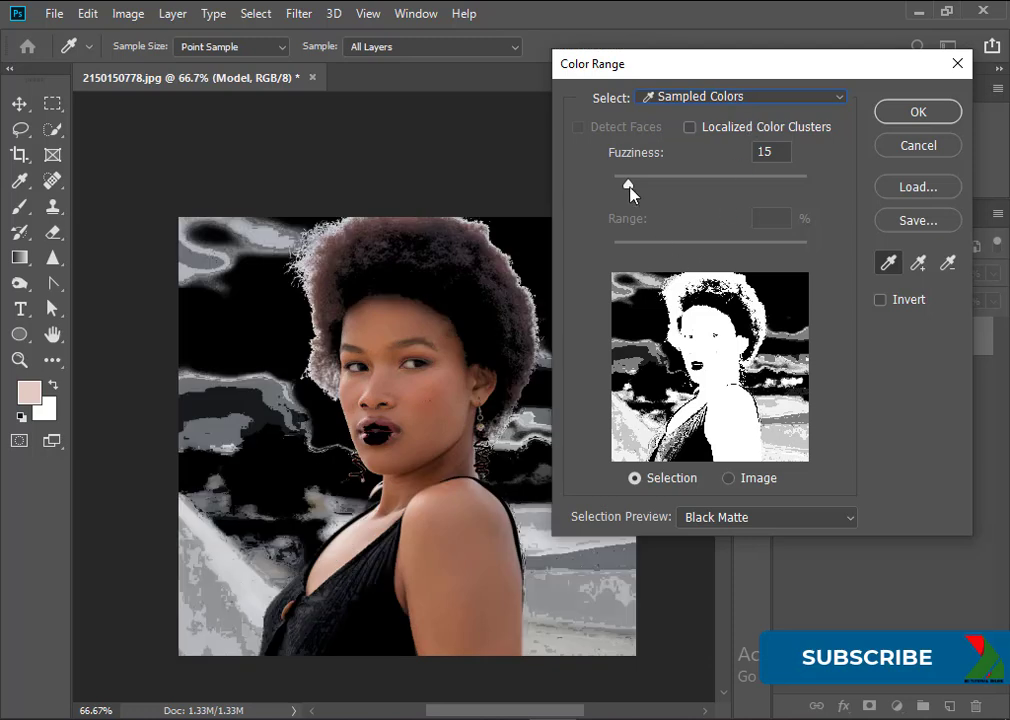
{"action": "left_click_drag", "start_coordinate": [630, 190], "coordinate": [612, 189]}
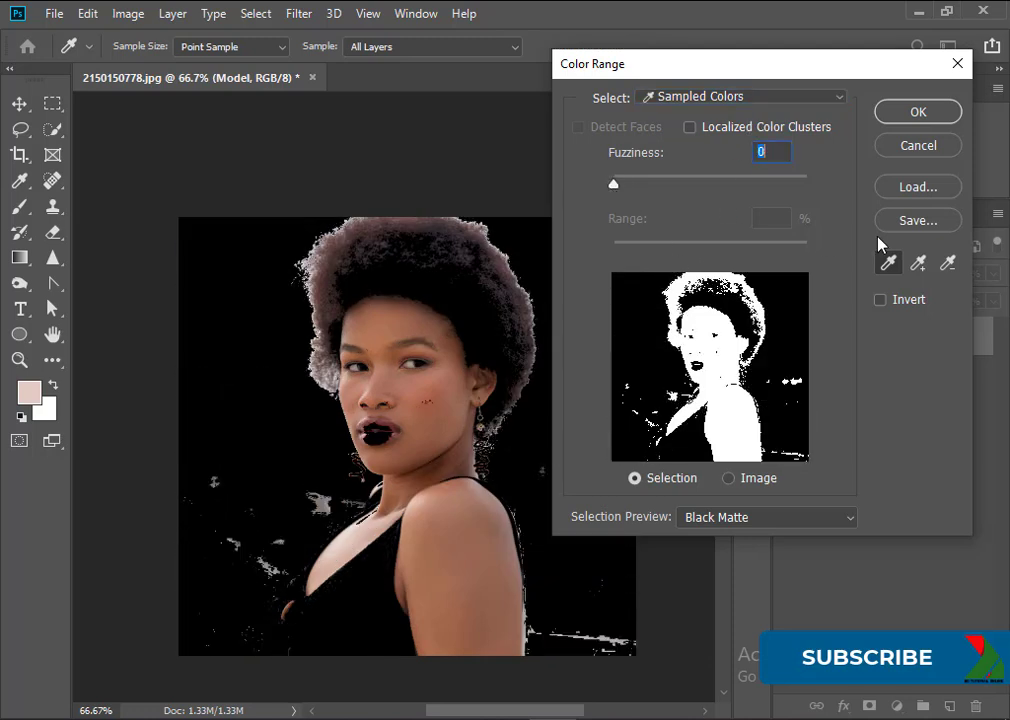
{"action": "left_click", "coordinate": [918, 263]}
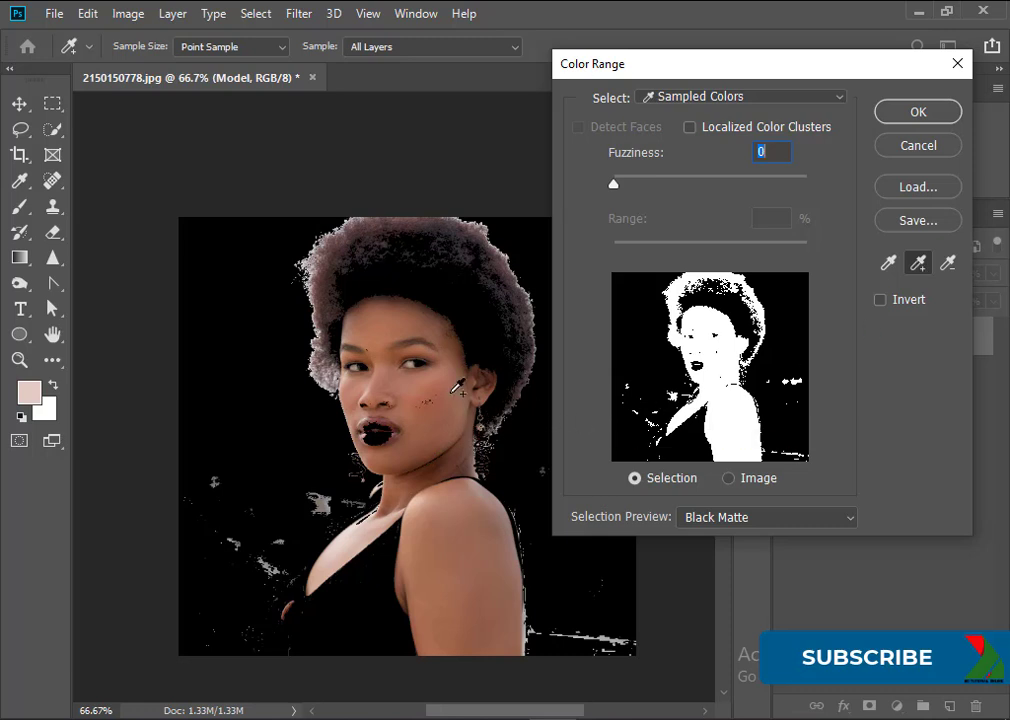
{"action": "left_click", "coordinate": [467, 337]}
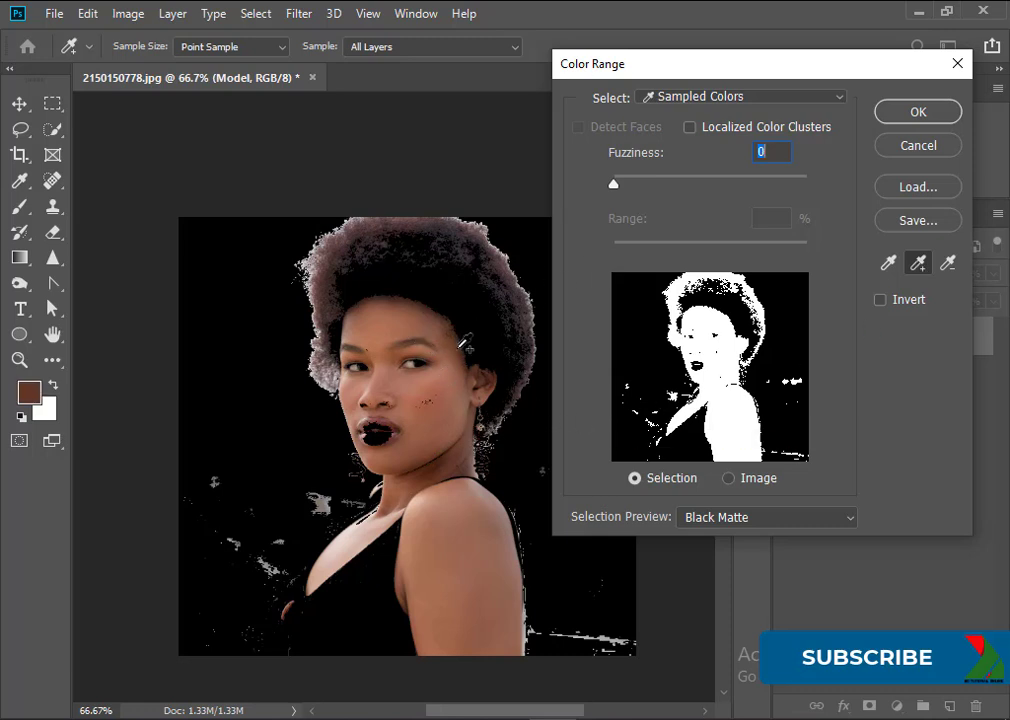
{"action": "mouse_move", "coordinate": [613, 187]}
{"action": "left_mouse_down"}
{"action": "mouse_move", "coordinate": [629, 189]}
{"action": "mouse_move", "coordinate": [603, 198]}
{"action": "left_mouse_up"}
Step: Cancel Color Range, Quick Select the face, neck and shoulder, then Alt-drag to subtract the hair
{"action": "left_click", "coordinate": [919, 147]}
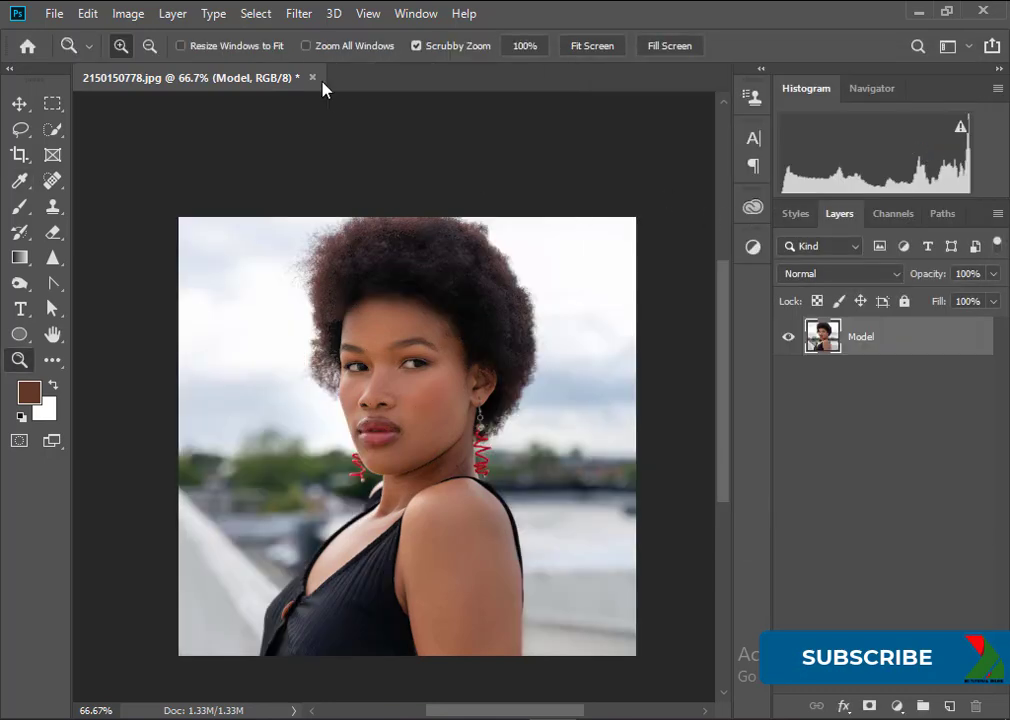
{"action": "left_click", "coordinate": [54, 136]}
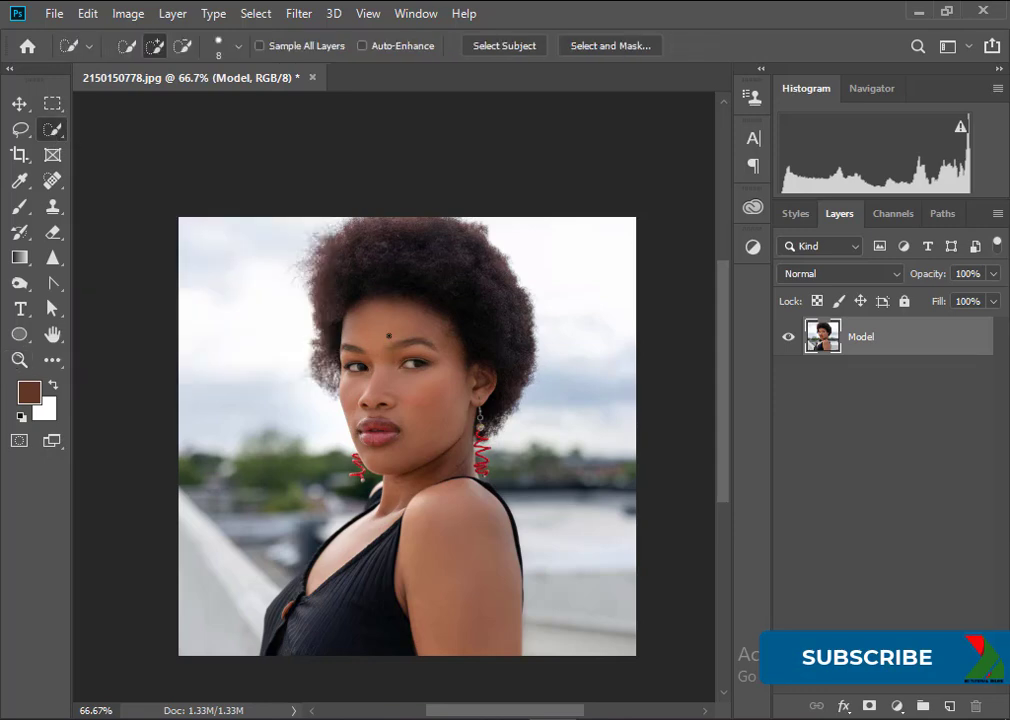
{"action": "key", "text": "bracketright"}
{"action": "key", "text": "bracketright"}
{"action": "key", "text": "bracketright"}
{"action": "key", "text": "bracketright"}
{"action": "key", "text": "bracketright"}
{"action": "mouse_move", "coordinate": [388, 320]}
{"action": "left_mouse_down"}
{"action": "mouse_move", "coordinate": [387, 406]}
{"action": "mouse_move", "coordinate": [438, 537]}
{"action": "left_mouse_up"}
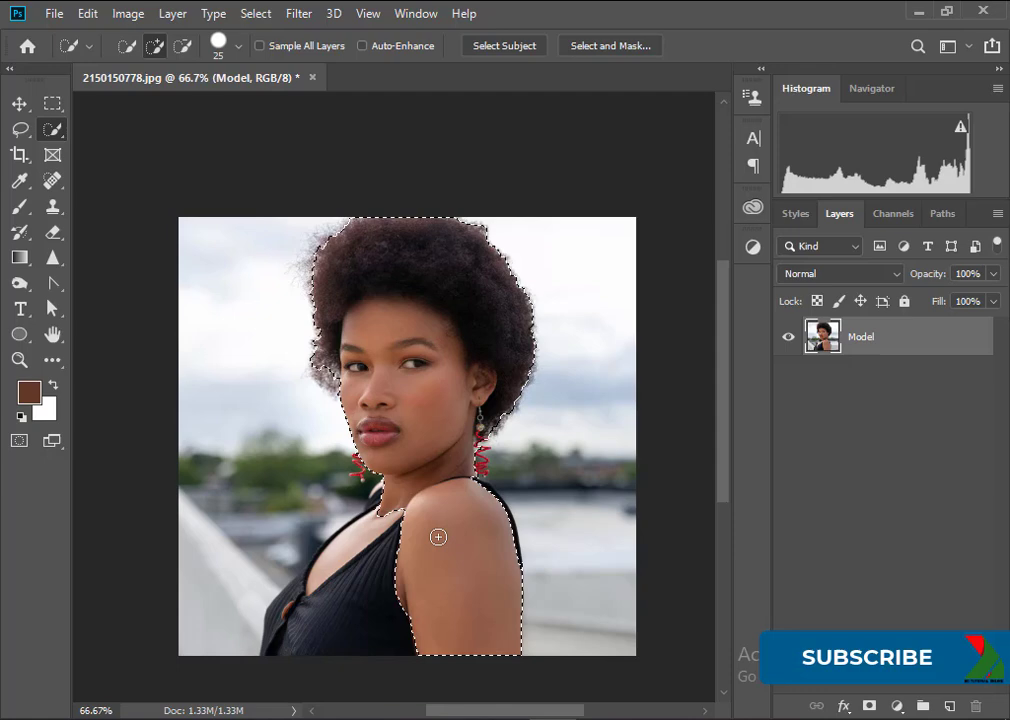
{"action": "key", "text": "alt"}
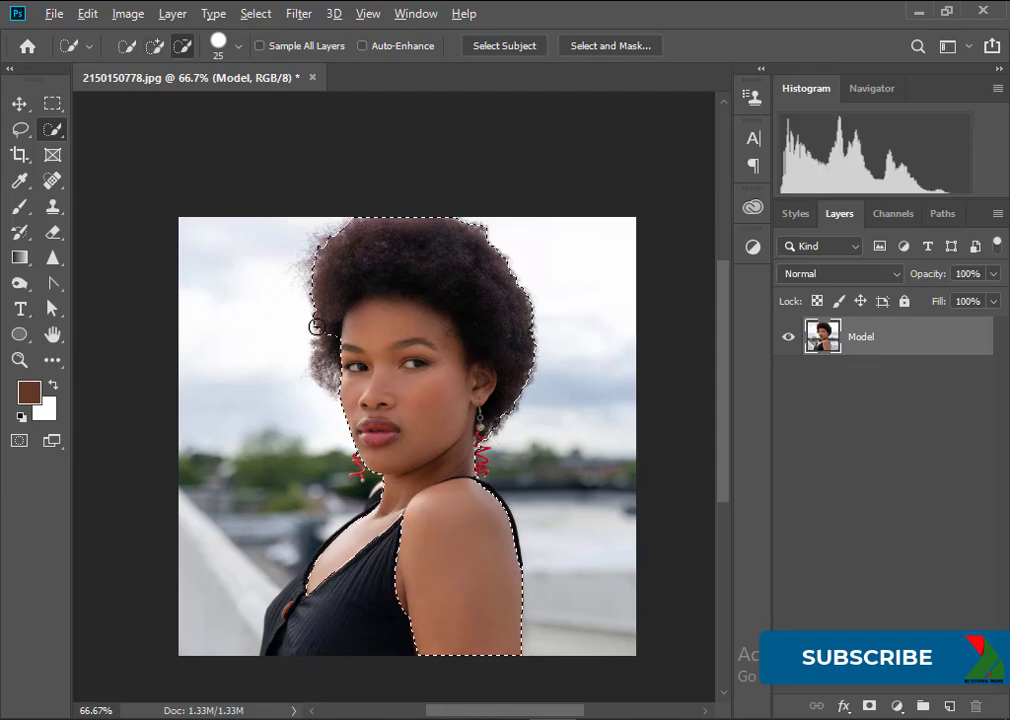
{"action": "mouse_move", "coordinate": [316, 326]}
{"action": "left_mouse_down"}
{"action": "mouse_move", "coordinate": [340, 240]}
{"action": "mouse_move", "coordinate": [462, 232]}
{"action": "mouse_move", "coordinate": [505, 300]}
{"action": "mouse_move", "coordinate": [521, 353]}
{"action": "left_mouse_up"}
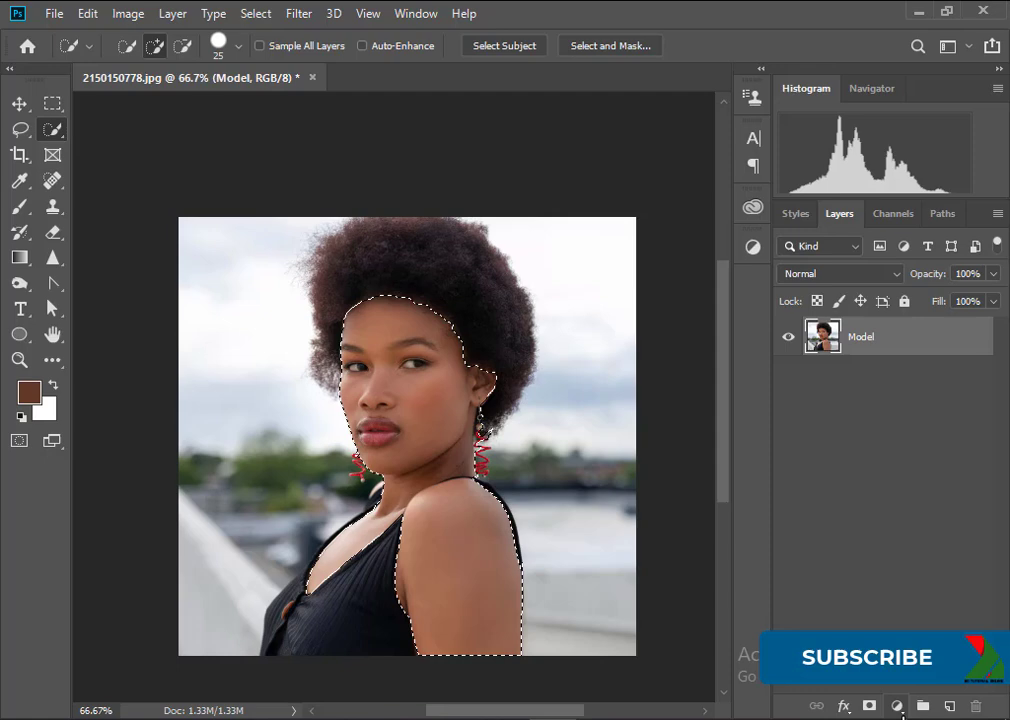
Step: Add a pure white (ffffff) Solid Color fill layer over the selected skin
{"action": "left_click", "coordinate": [897, 706]}
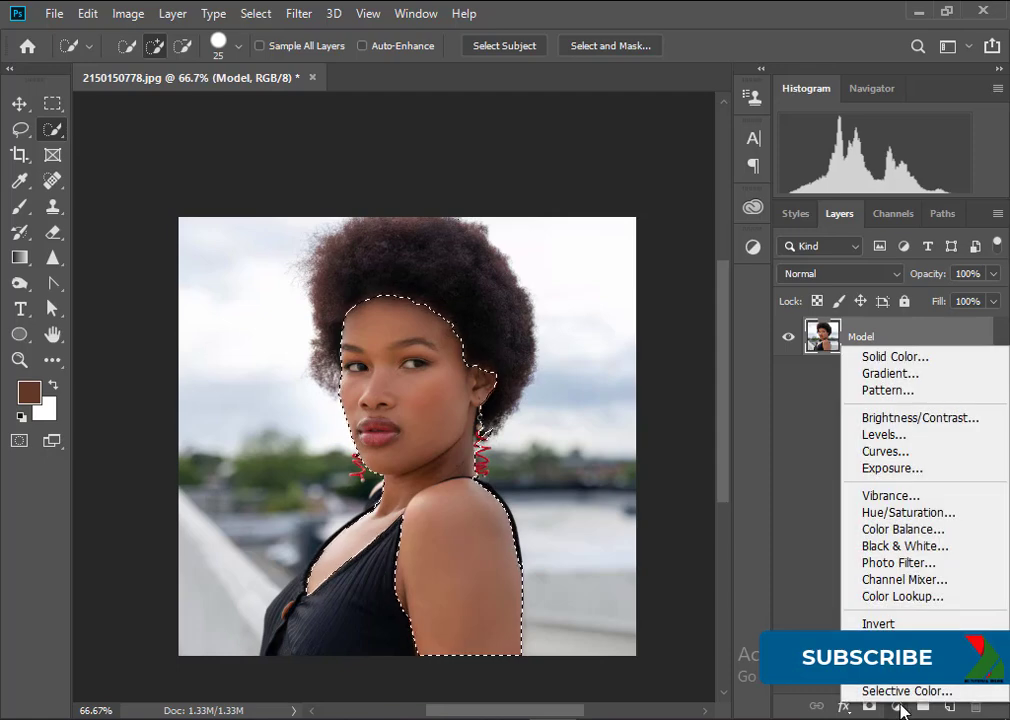
{"action": "left_click", "coordinate": [894, 360]}
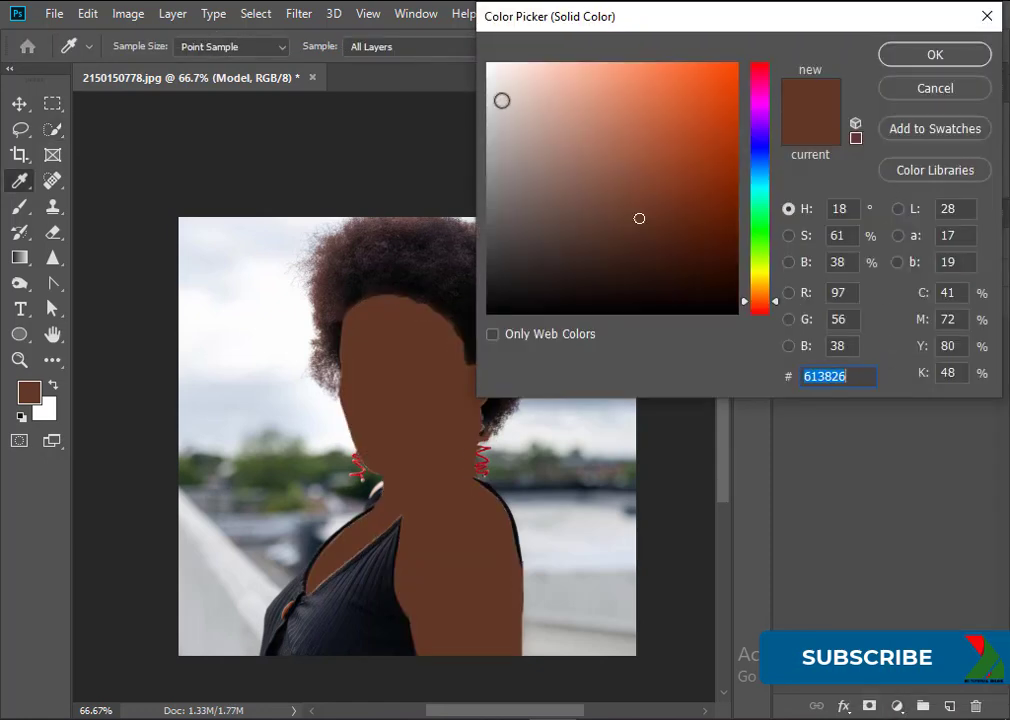
{"action": "left_click_drag", "start_coordinate": [502, 100], "coordinate": [458, 36]}
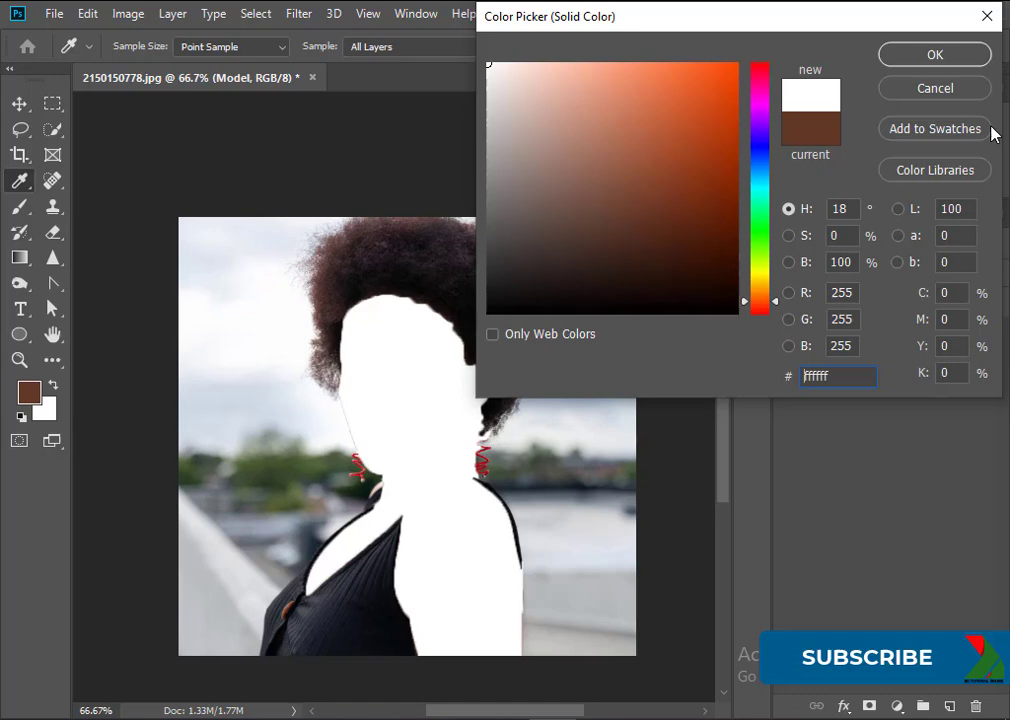
{"action": "left_click", "coordinate": [938, 60]}
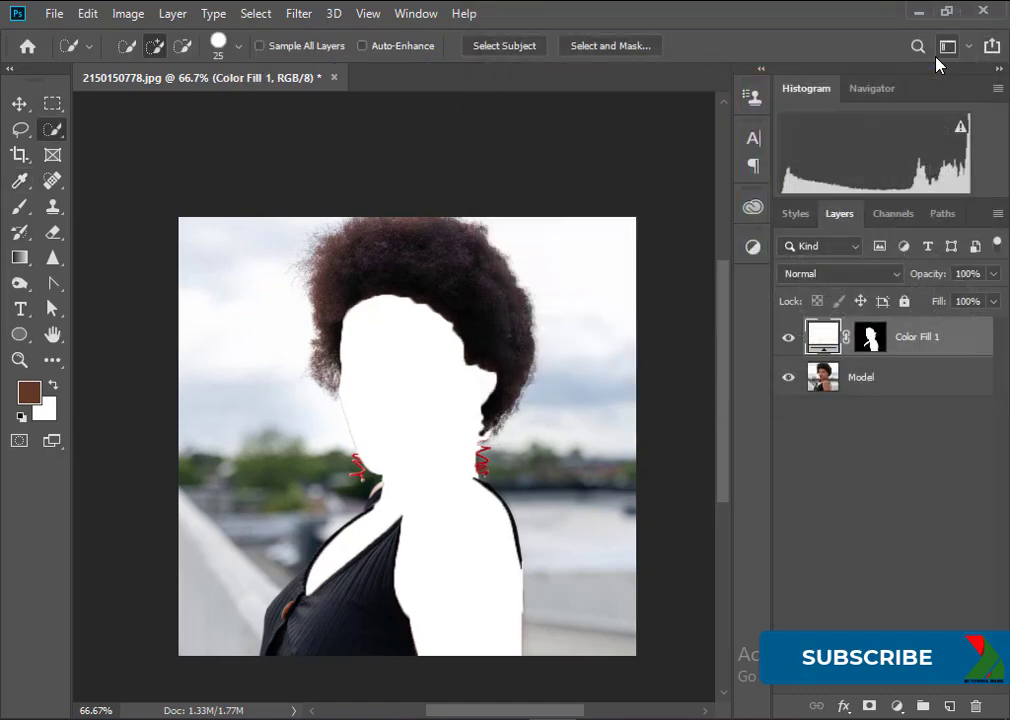
Step: Switch Color Fill 1 to Soft Light and zoom in on the forehead and hairline
{"action": "left_click", "coordinate": [893, 276]}
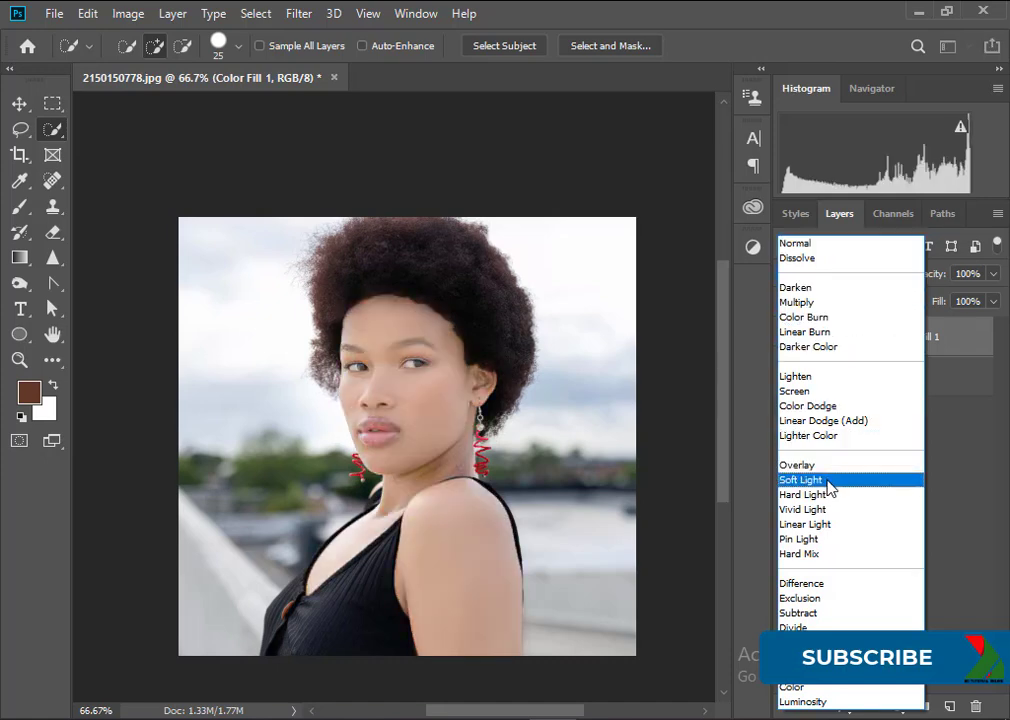
{"action": "left_click", "coordinate": [829, 483]}
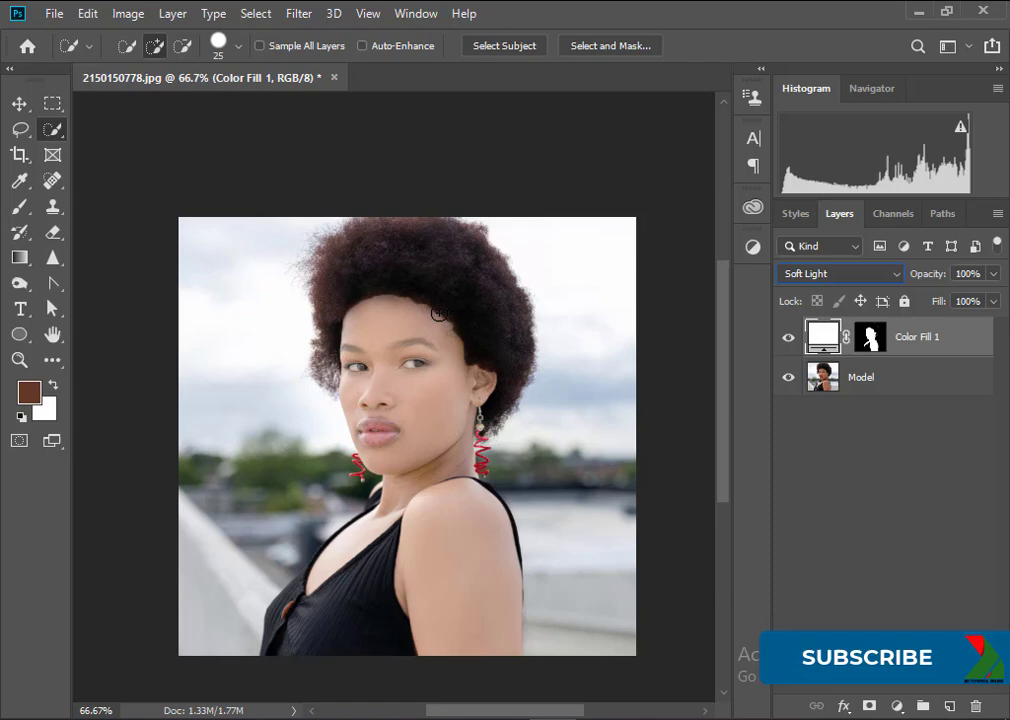
{"action": "key", "text": "z"}
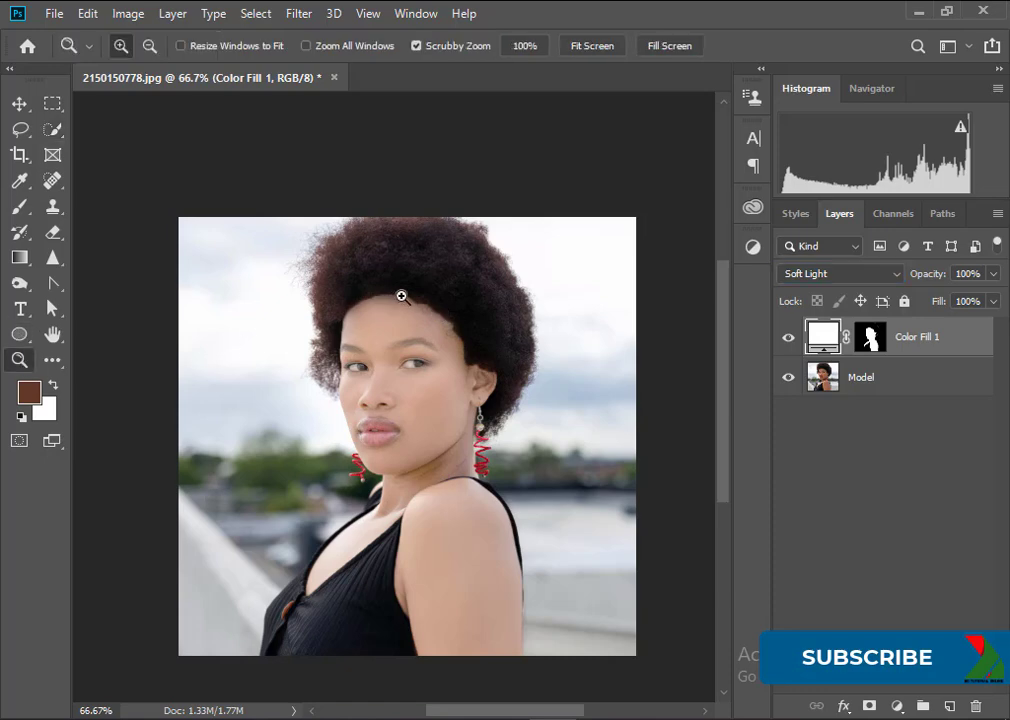
{"action": "left_click_drag", "start_coordinate": [401, 296], "coordinate": [481, 327]}
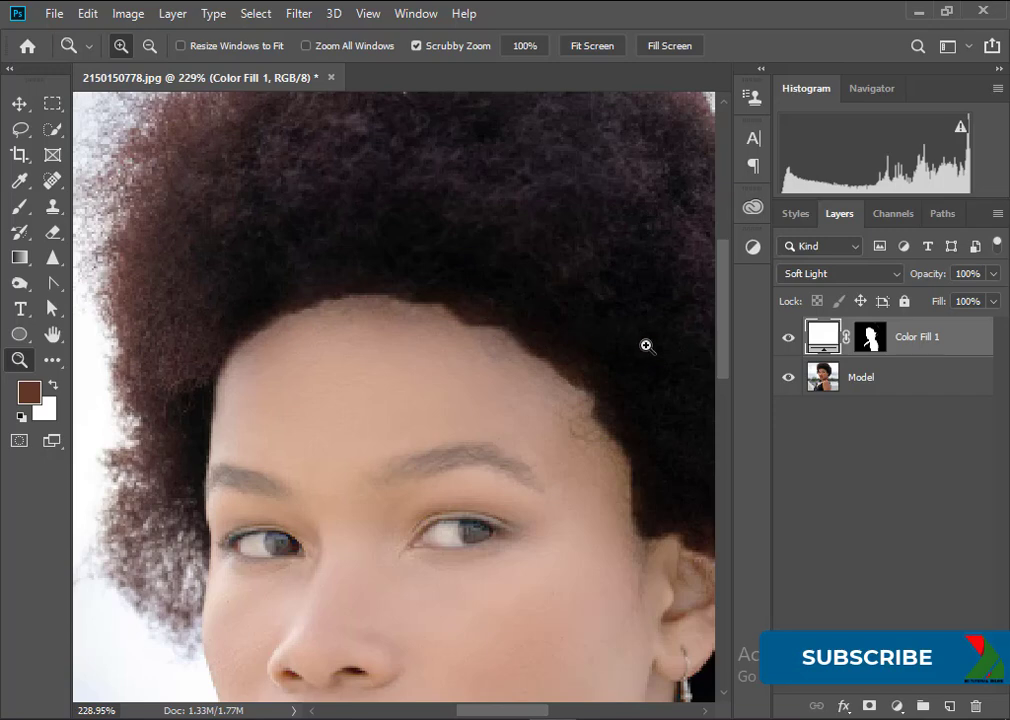
{"action": "left_click_drag", "start_coordinate": [485, 342], "coordinate": [340, 323]}
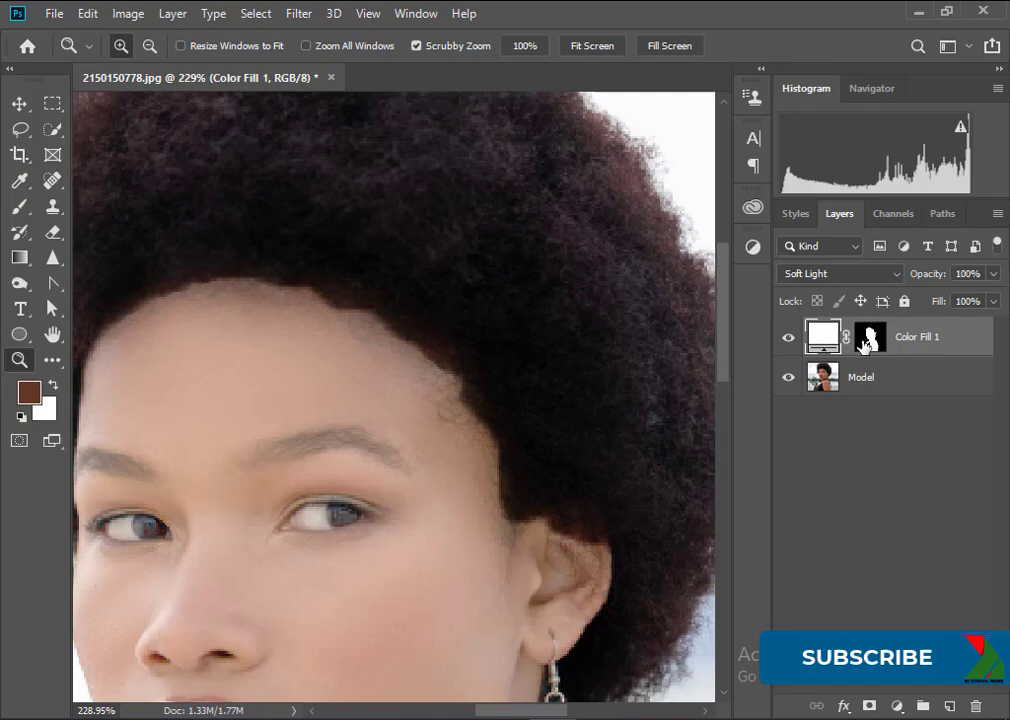
Step: In Color Fill 1's Blending Options, split the Underlying Layer black slider to 0/99
{"action": "right_click", "coordinate": [928, 340]}
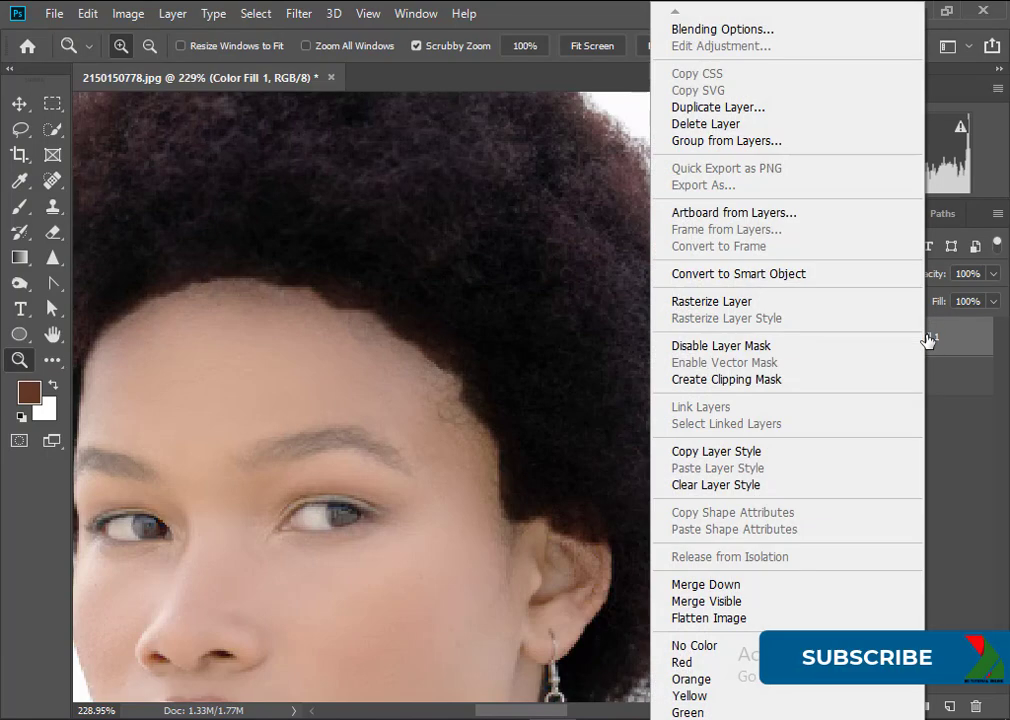
{"action": "left_click", "coordinate": [741, 33]}
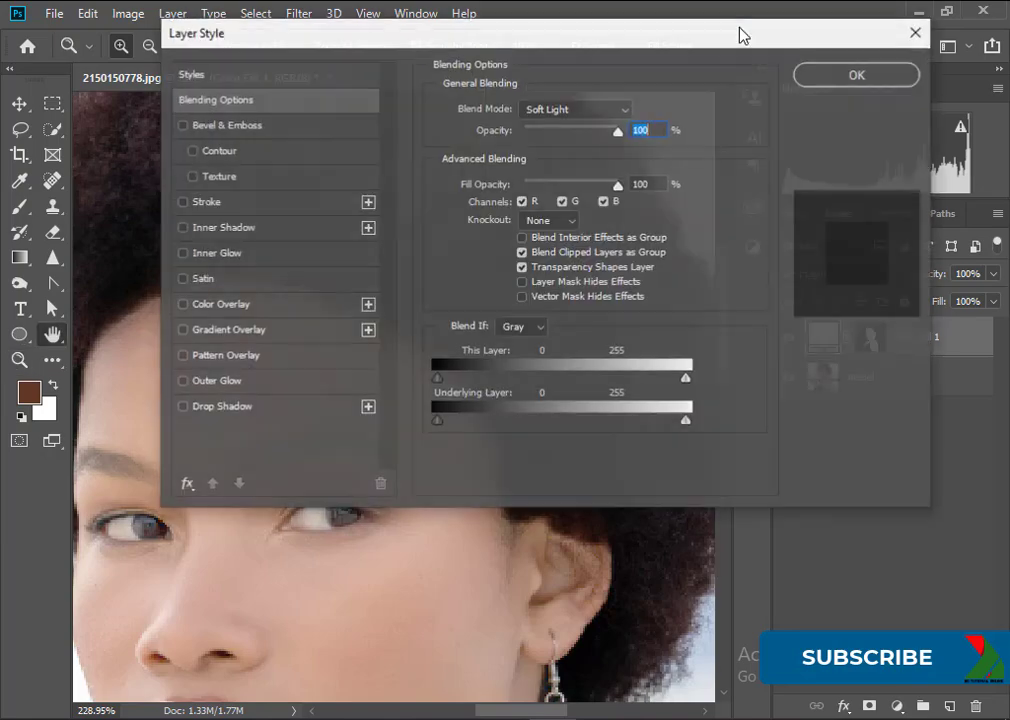
{"action": "left_click_drag", "start_coordinate": [397, 38], "coordinate": [734, 26]}
{"action": "left_click_drag", "start_coordinate": [756, 406], "coordinate": [851, 417]}
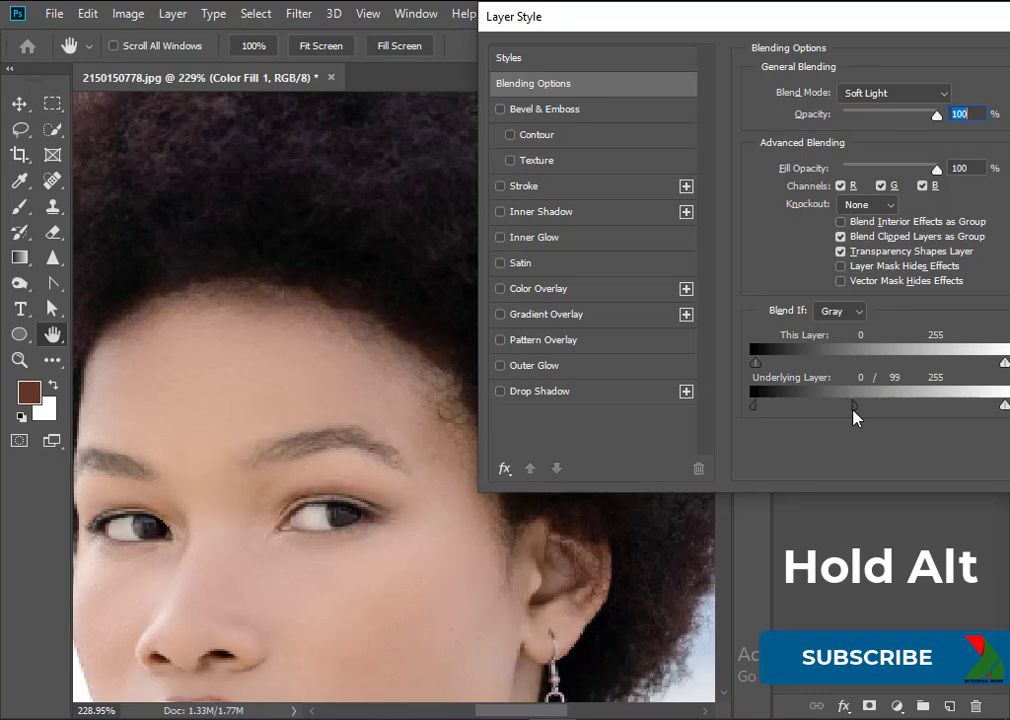
{"action": "left_click_drag", "start_coordinate": [890, 22], "coordinate": [679, 31]}
{"action": "left_click", "coordinate": [967, 70]}
{"action": "key", "text": "z"}
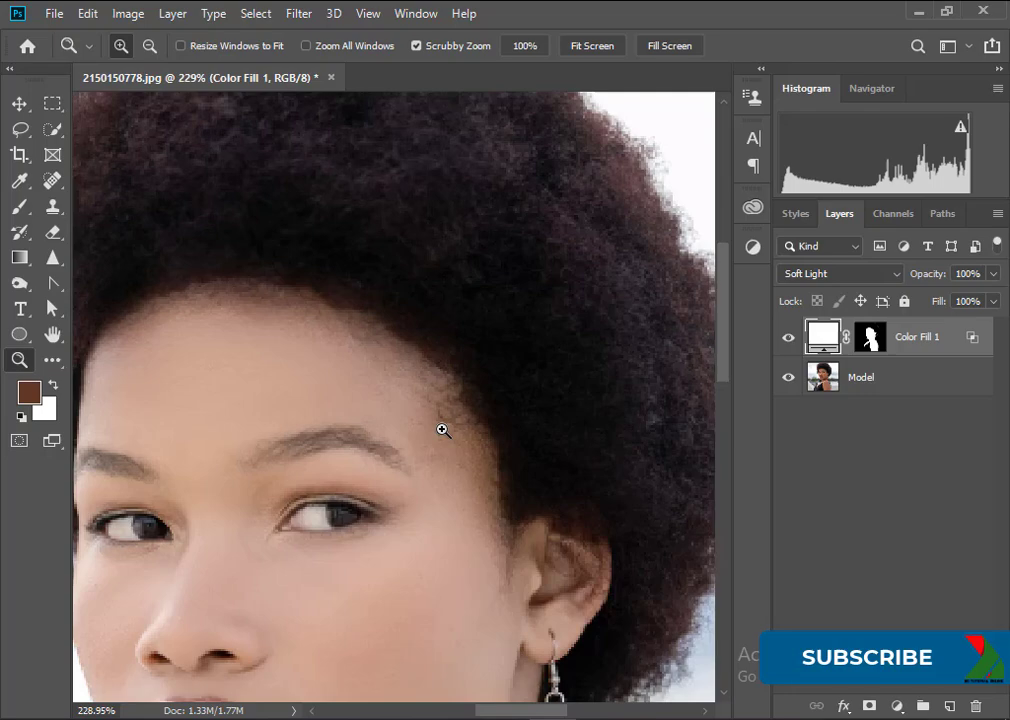
Step: Target Color Fill 1's mask and pick the Brush tool with white as the foreground colour
{"action": "left_click", "coordinate": [443, 430], "text": "alt"}
{"action": "left_click", "coordinate": [442, 426], "text": "alt"}
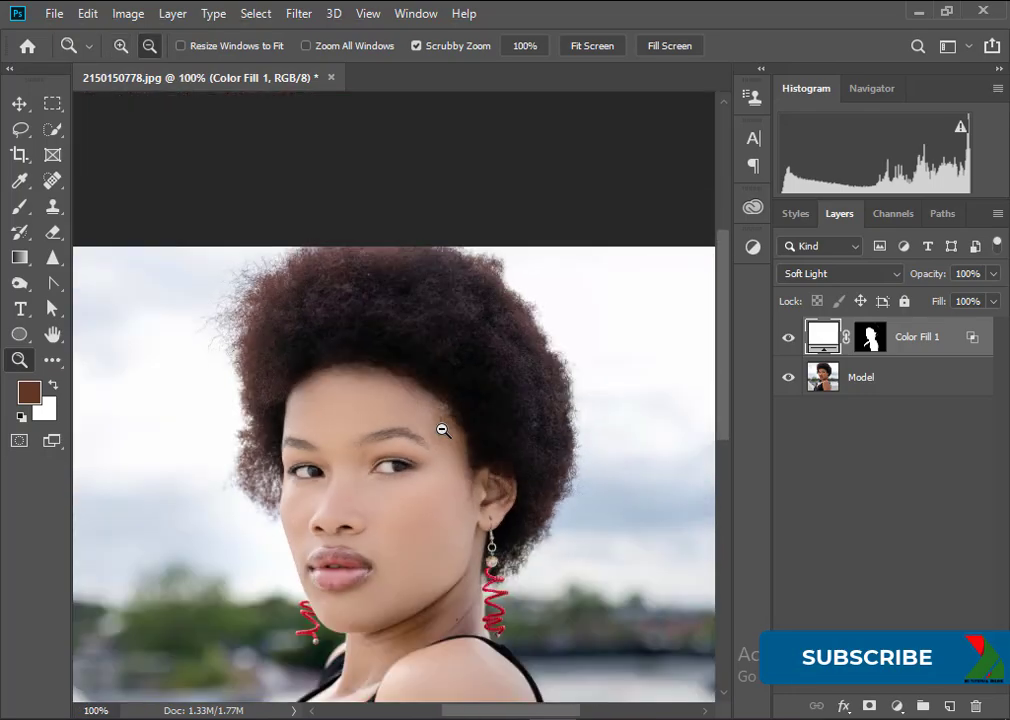
{"action": "left_click_drag", "start_coordinate": [409, 360], "coordinate": [394, 383]}
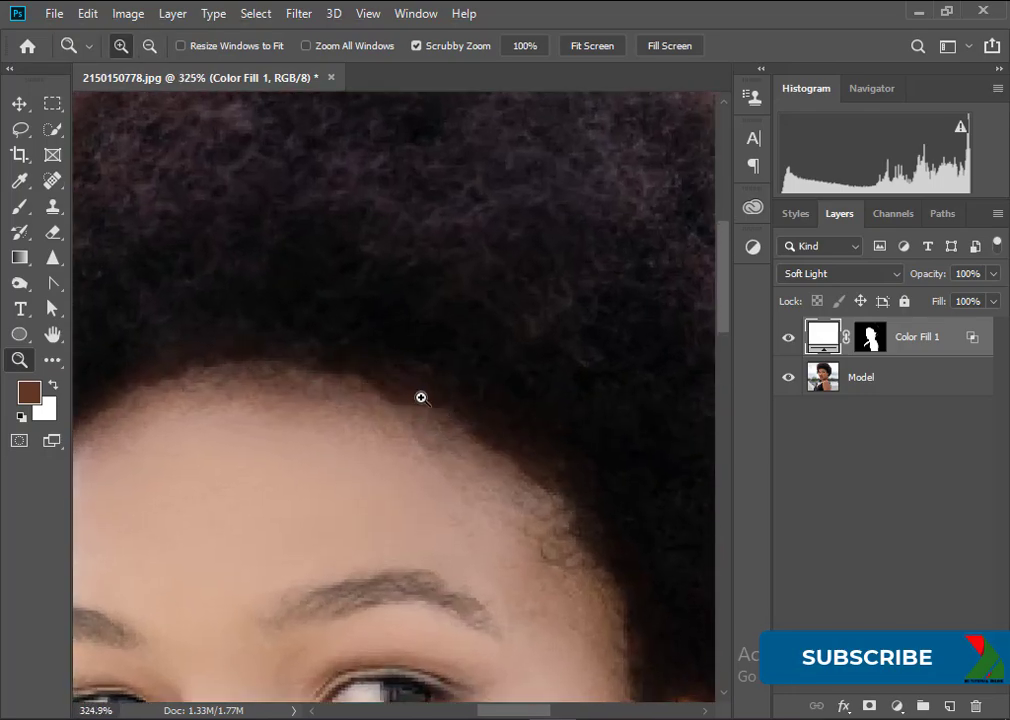
{"action": "left_click", "coordinate": [871, 339]}
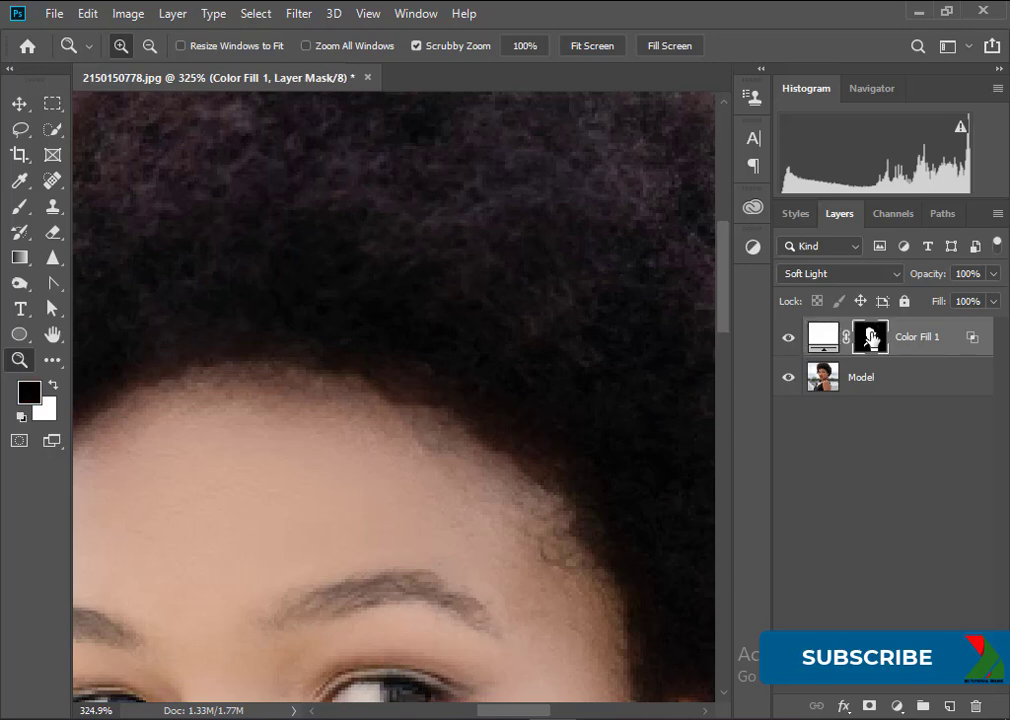
{"action": "left_click", "coordinate": [19, 208]}
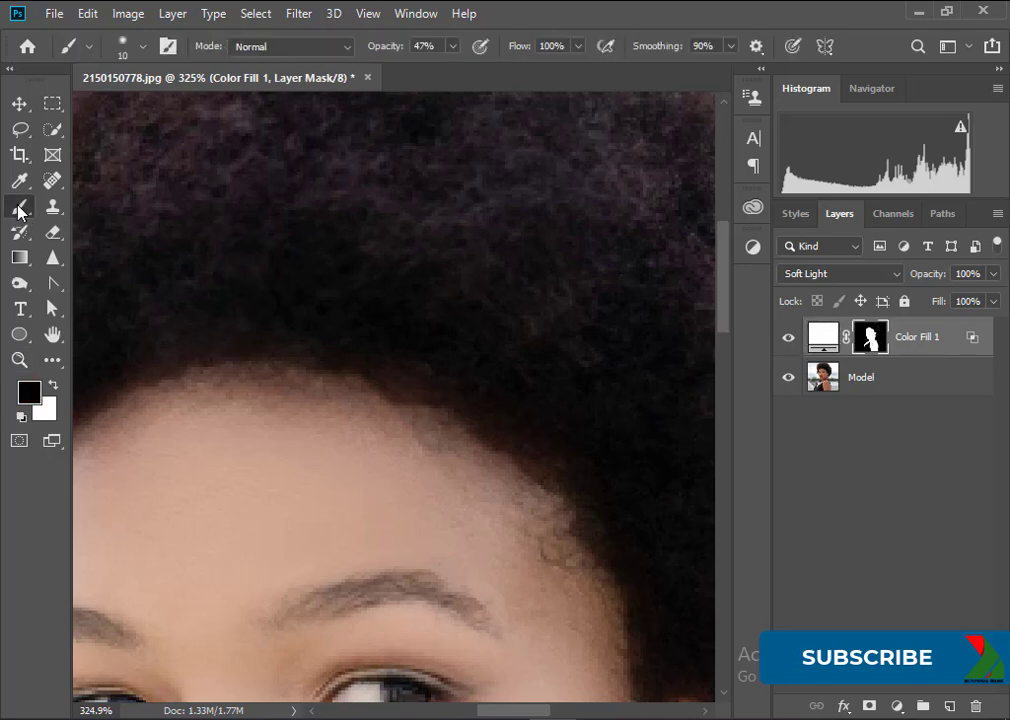
{"action": "left_click", "coordinate": [53, 384]}
Step: Set brush opacity to 82% and extend the mask along the forehead hairline
{"action": "left_click", "coordinate": [453, 46]}
{"action": "left_click_drag", "start_coordinate": [453, 69], "coordinate": [486, 75]}
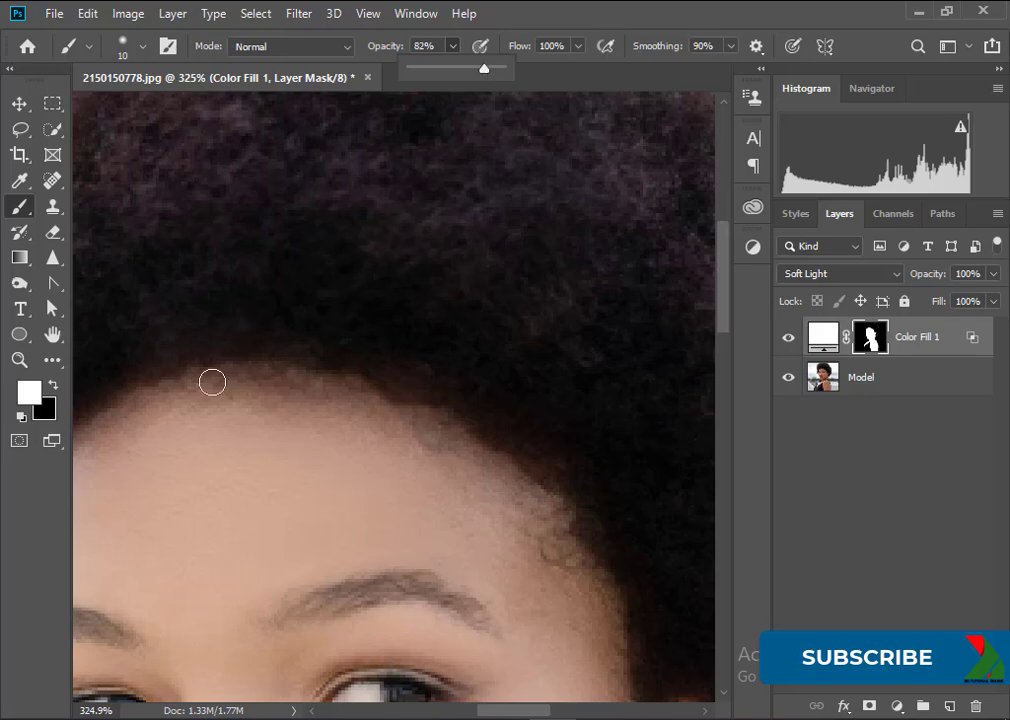
{"action": "left_click", "coordinate": [210, 367]}
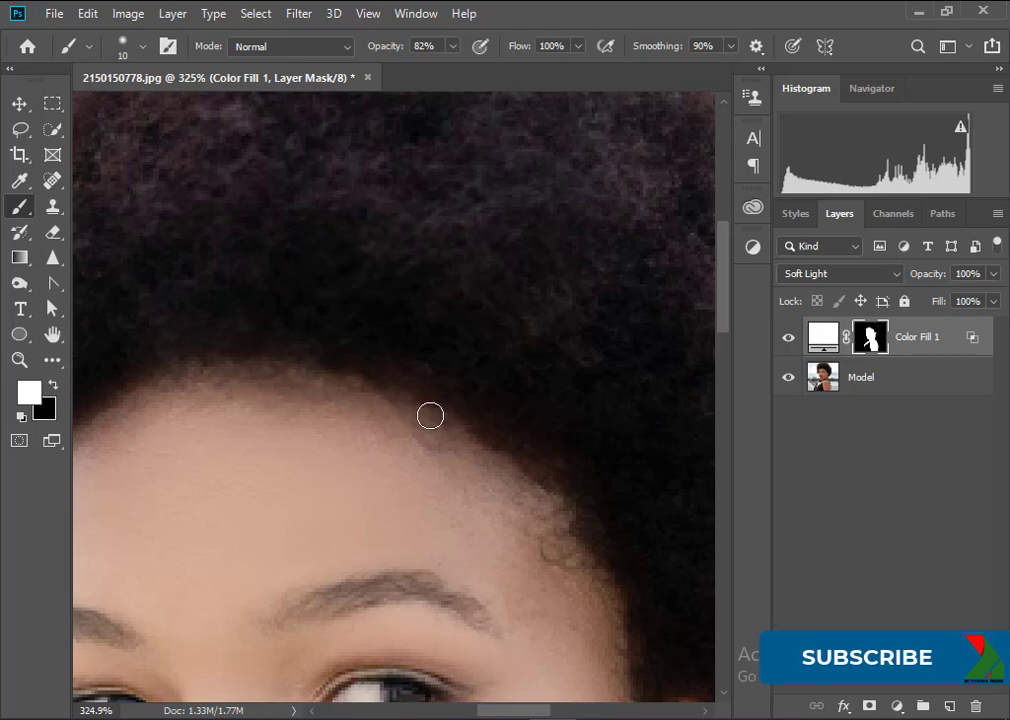
{"action": "left_click_drag", "start_coordinate": [185, 472], "coordinate": [285, 367]}
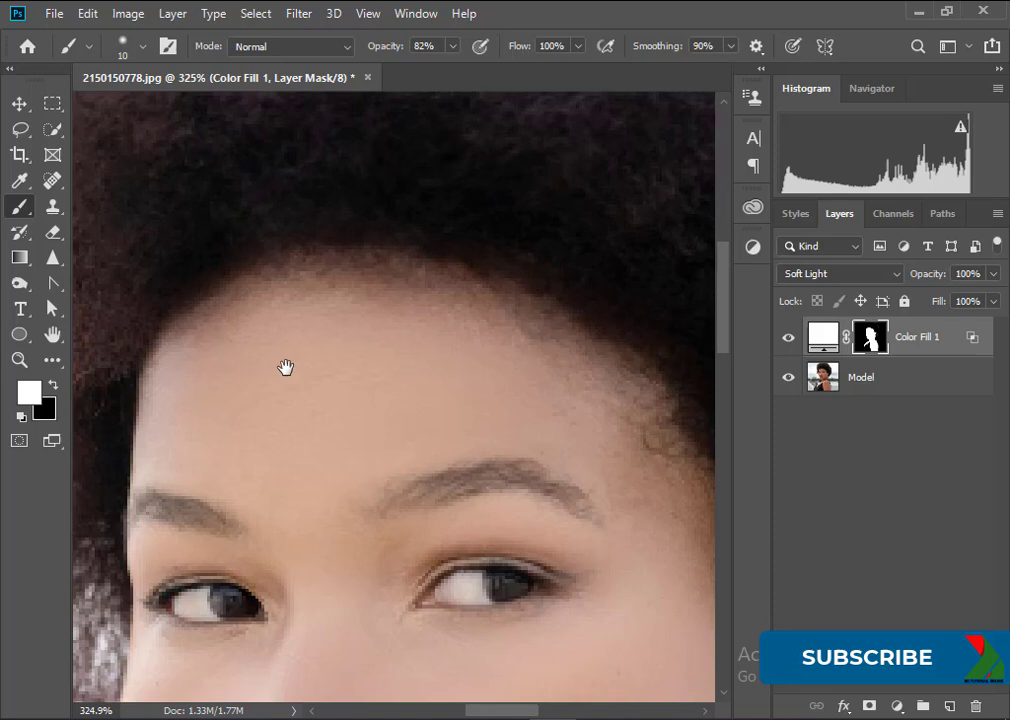
{"action": "left_click_drag", "start_coordinate": [686, 412], "coordinate": [401, 352]}
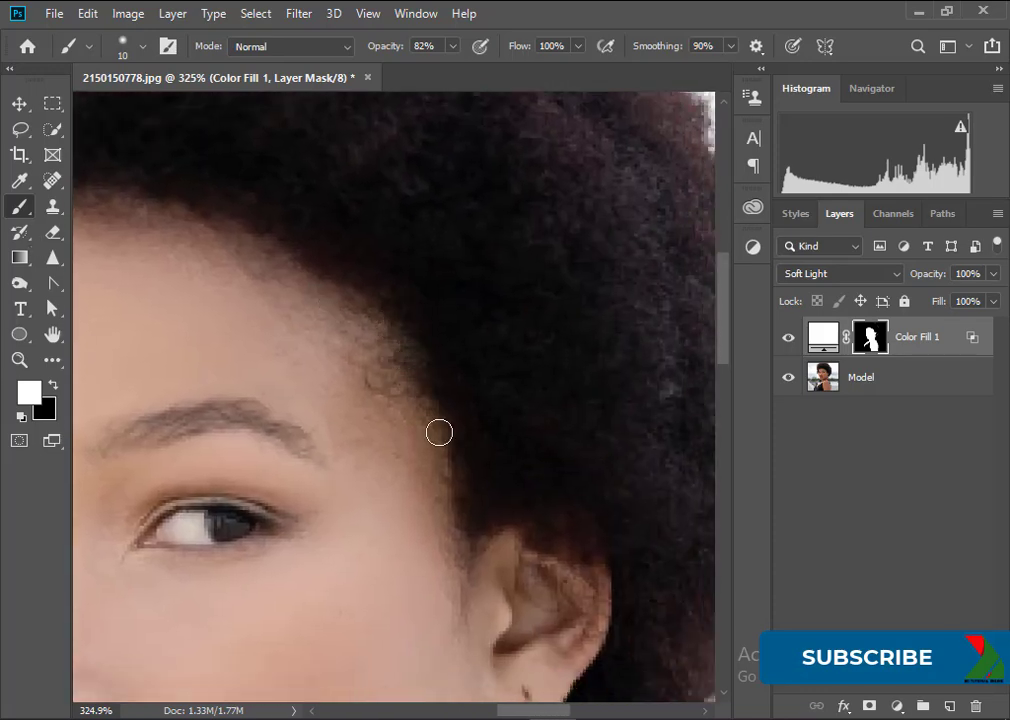
{"action": "left_click_drag", "start_coordinate": [361, 291], "coordinate": [381, 289]}
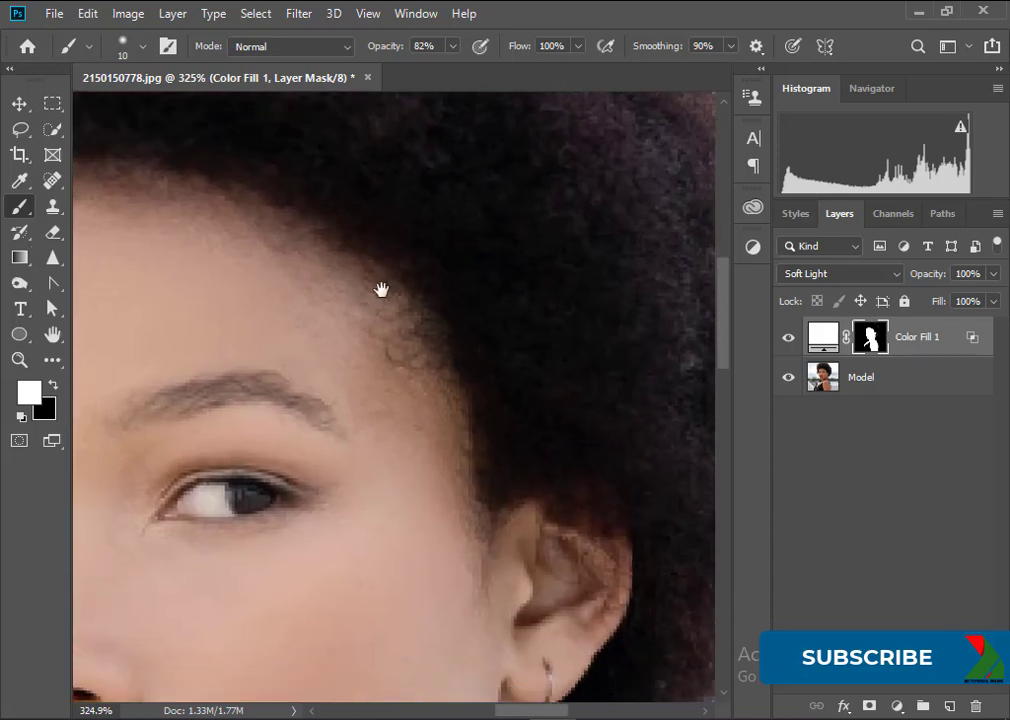
{"action": "left_click_drag", "start_coordinate": [130, 176], "coordinate": [320, 286]}
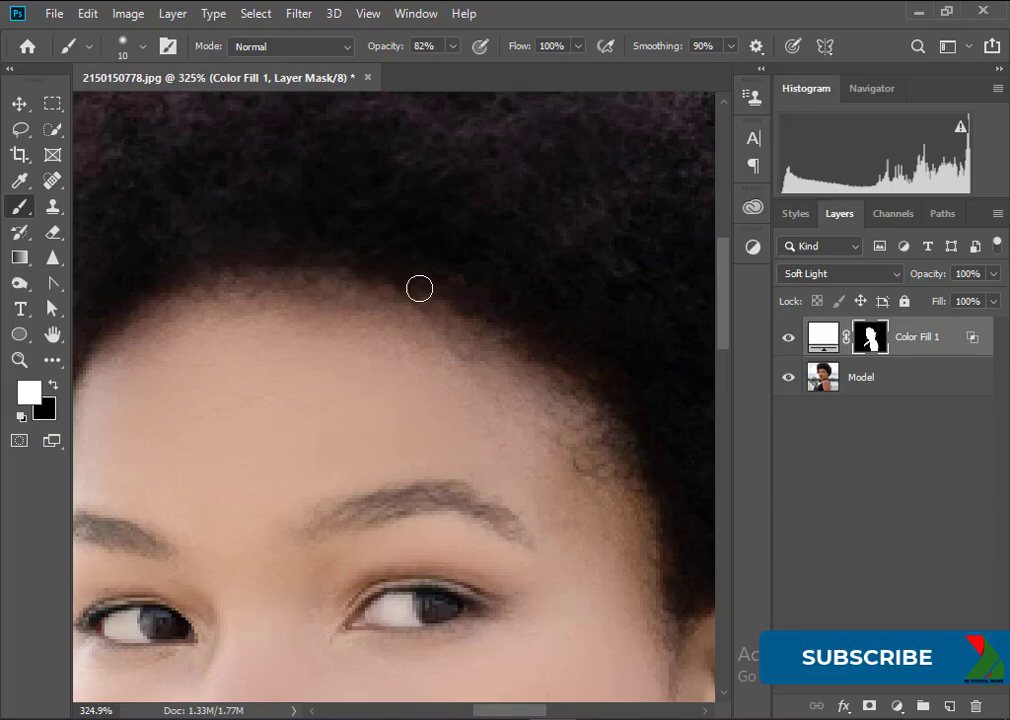
Step: Lower Color Fill 1 to 61% opacity and toggle its visibility to compare before and after
{"action": "key", "text": "z"}
{"action": "left_click", "coordinate": [376, 343], "text": "alt"}
{"action": "left_click", "coordinate": [392, 305], "text": "alt"}
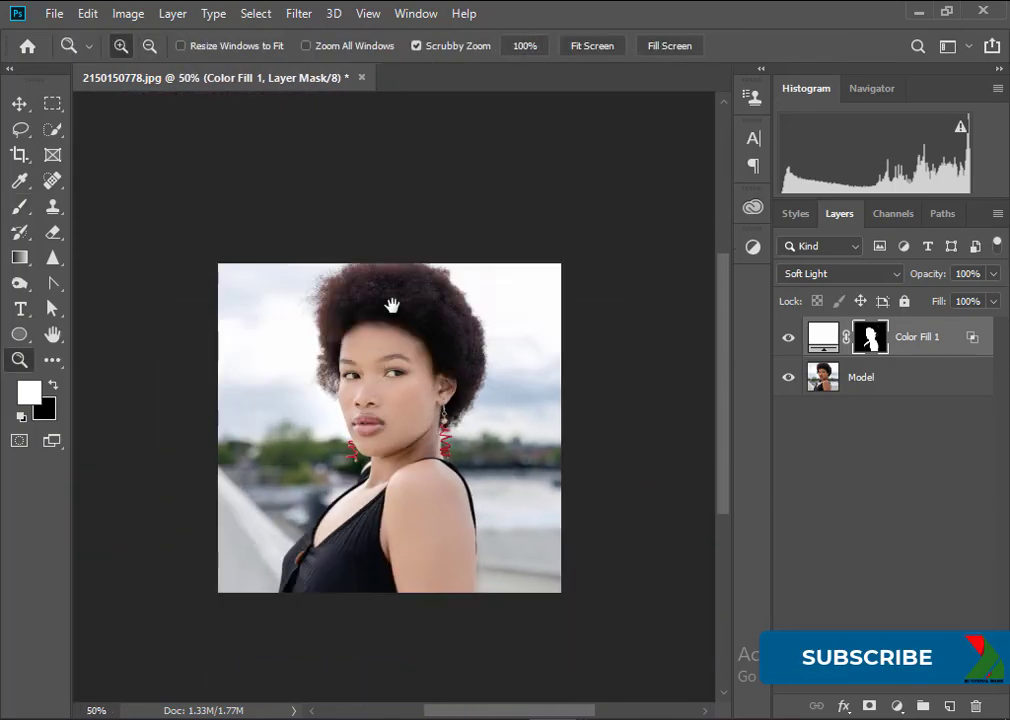
{"action": "left_click_drag", "start_coordinate": [392, 305], "coordinate": [412, 410]}
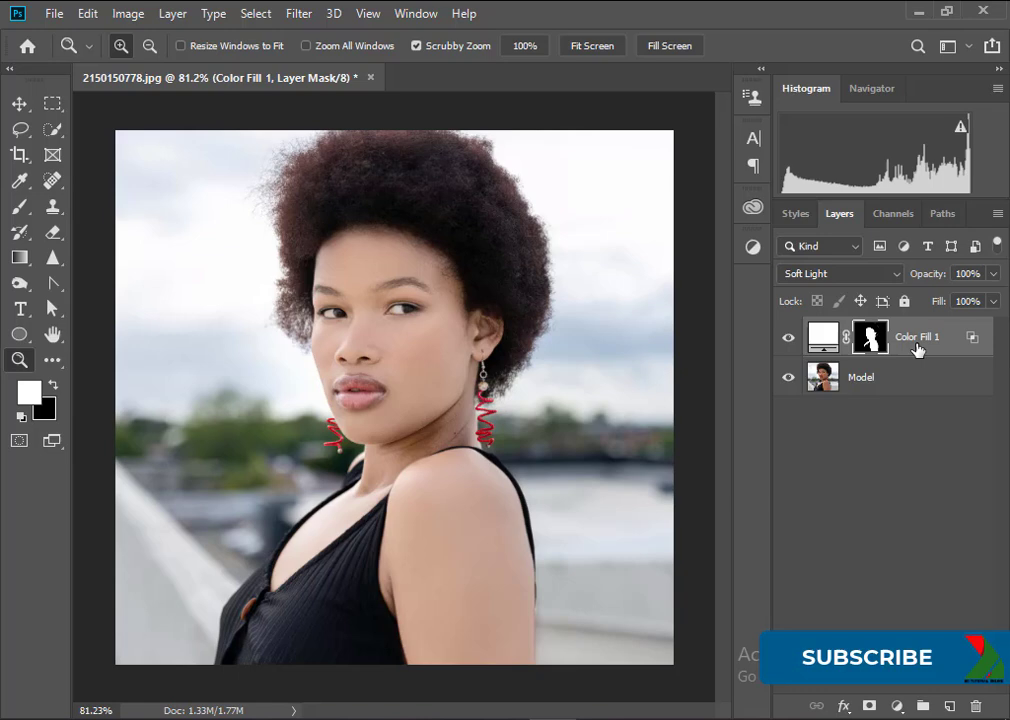
{"action": "left_click", "coordinate": [993, 273]}
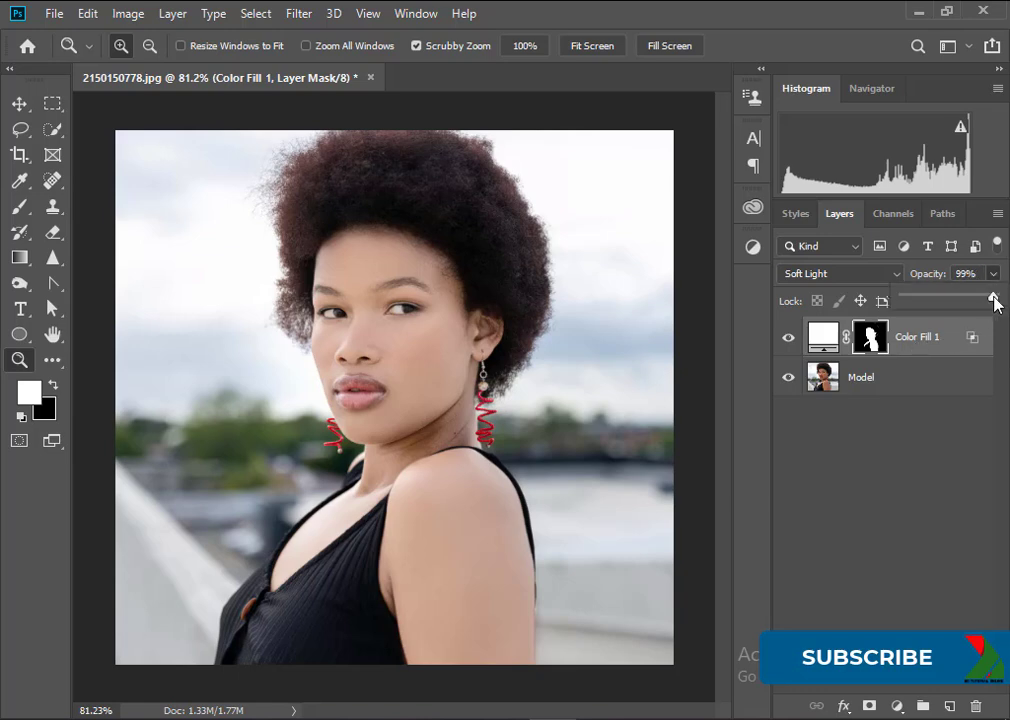
{"action": "left_click_drag", "start_coordinate": [994, 300], "coordinate": [960, 304]}
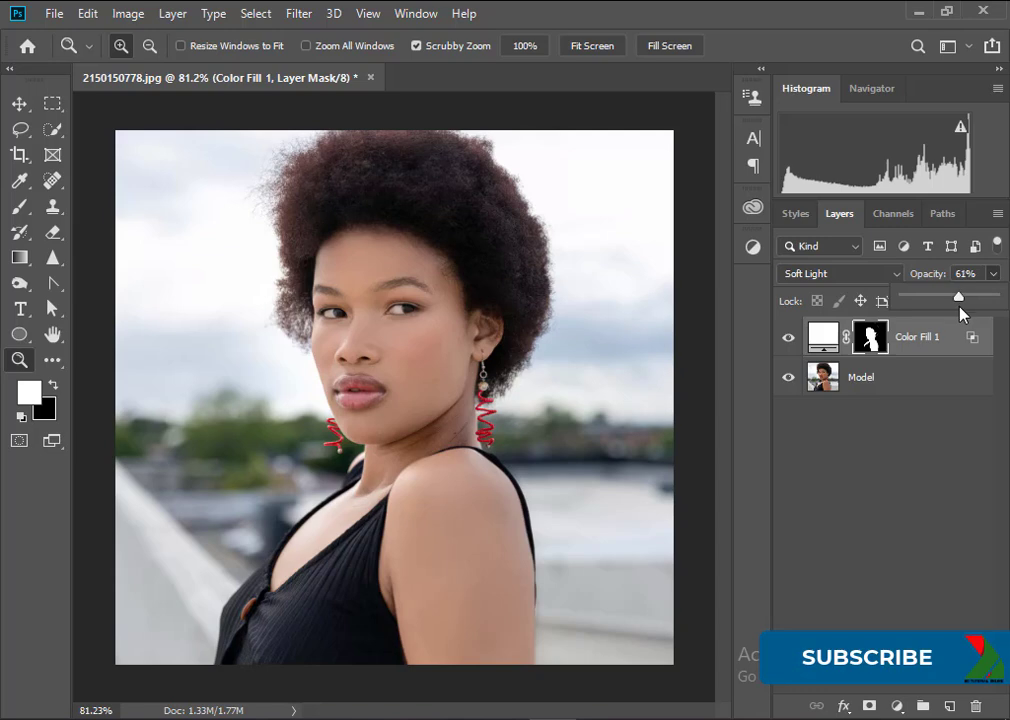
{"action": "left_click", "coordinate": [790, 341]}
{"action": "left_click", "coordinate": [790, 341]}
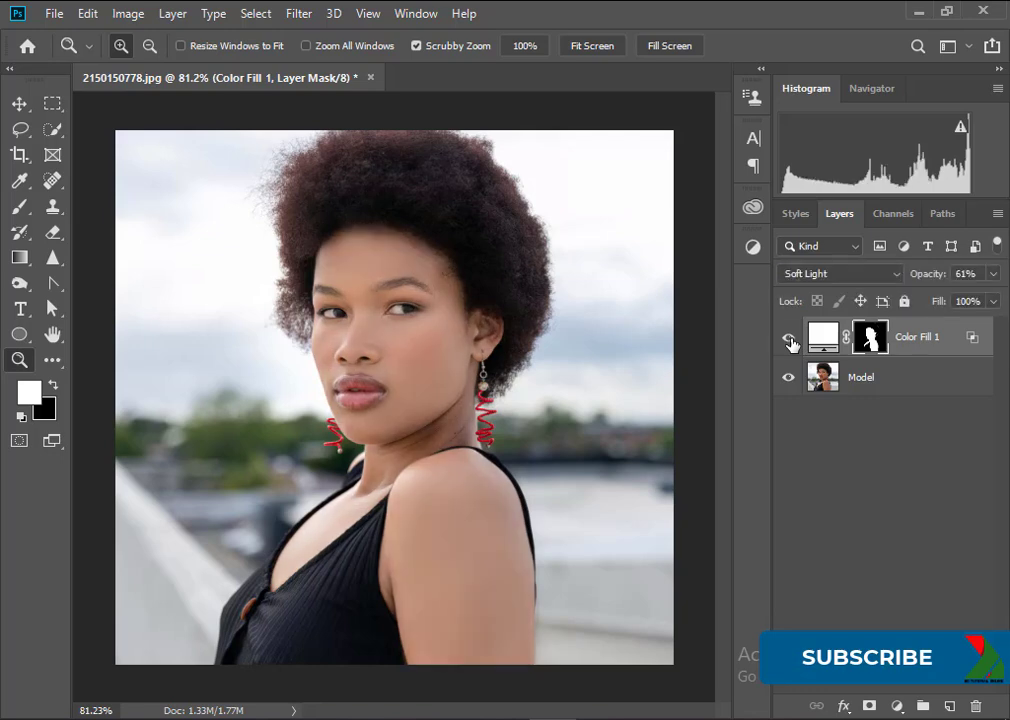
{"action": "left_click", "coordinate": [790, 341]}
Step: Hide Color Fill 1 and load its skin mask as a selection
{"action": "left_click", "coordinate": [790, 341]}
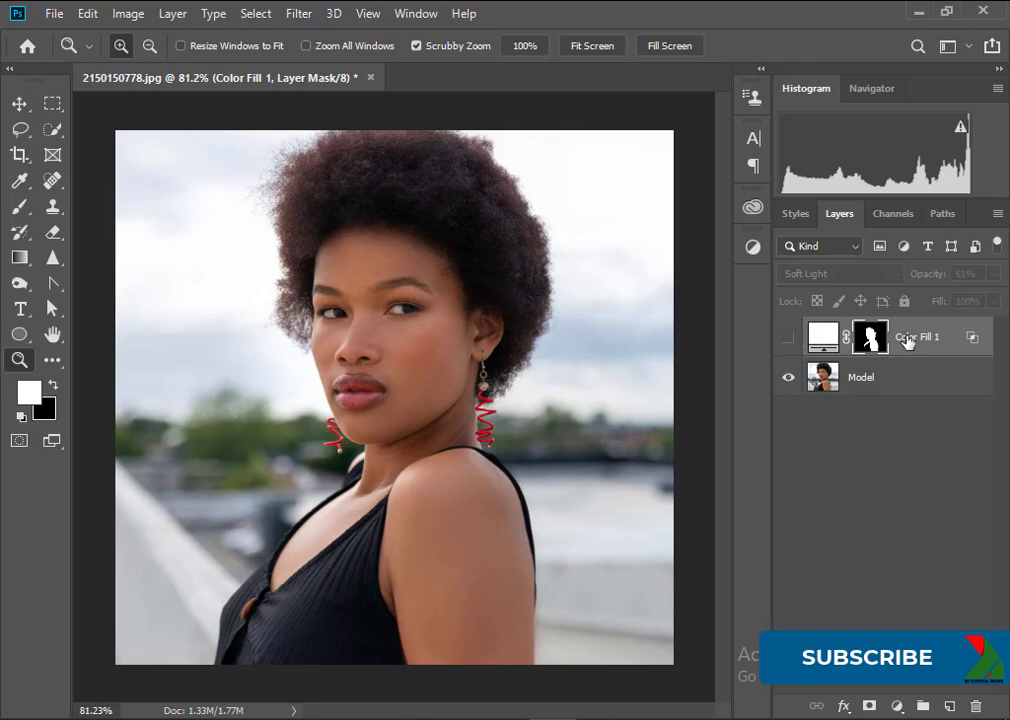
{"action": "left_click", "coordinate": [869, 338], "text": "ctrl"}
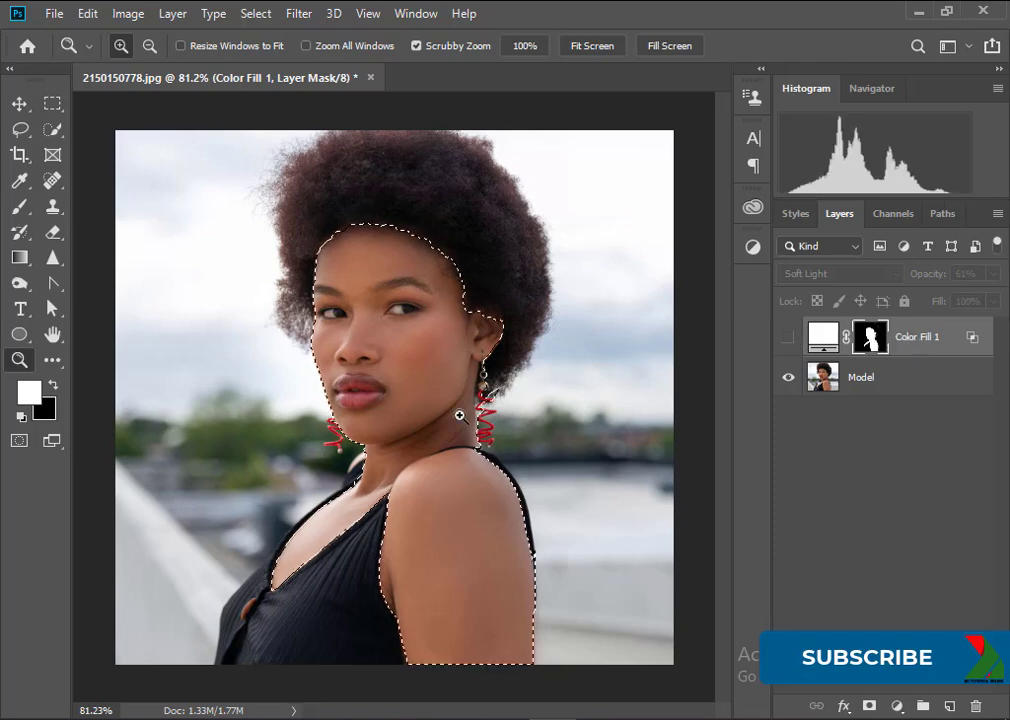
{"action": "left_click", "coordinate": [897, 707]}
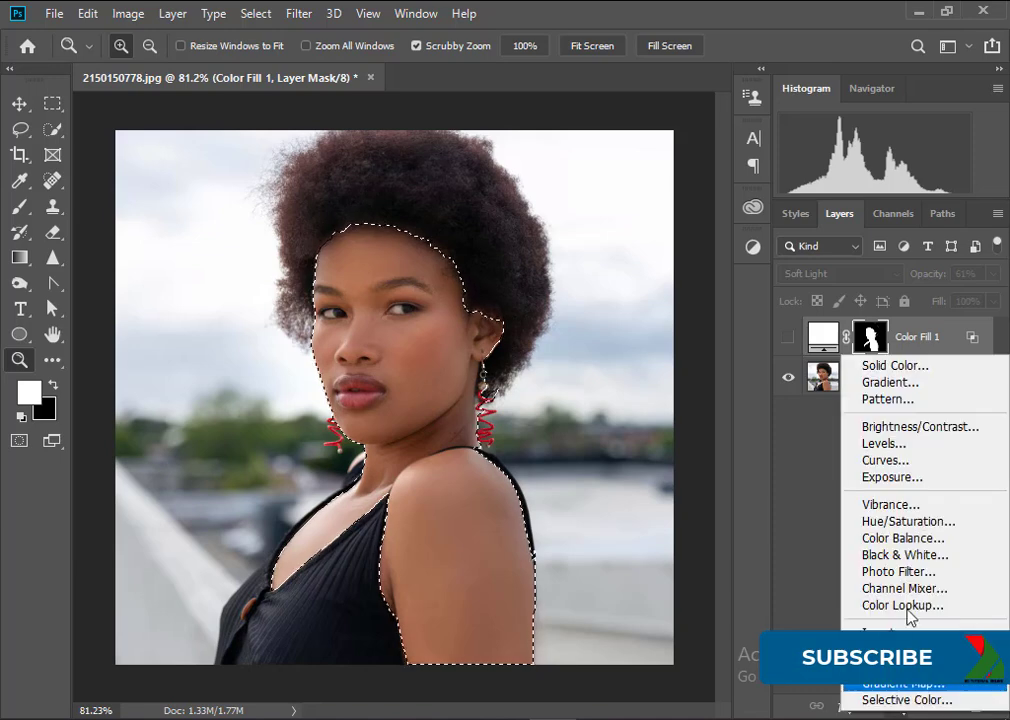
Step: Add a Gradient Fill layer and set the gradient's left colour stop to white
{"action": "left_click", "coordinate": [900, 384]}
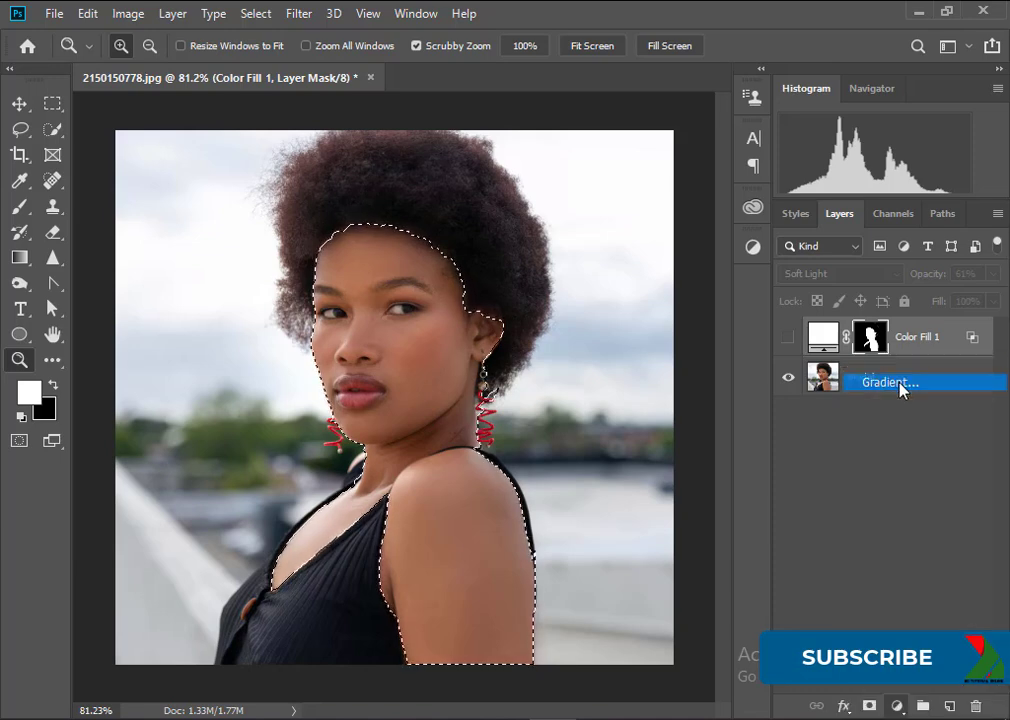
{"action": "left_click_drag", "start_coordinate": [828, 58], "coordinate": [750, 83]}
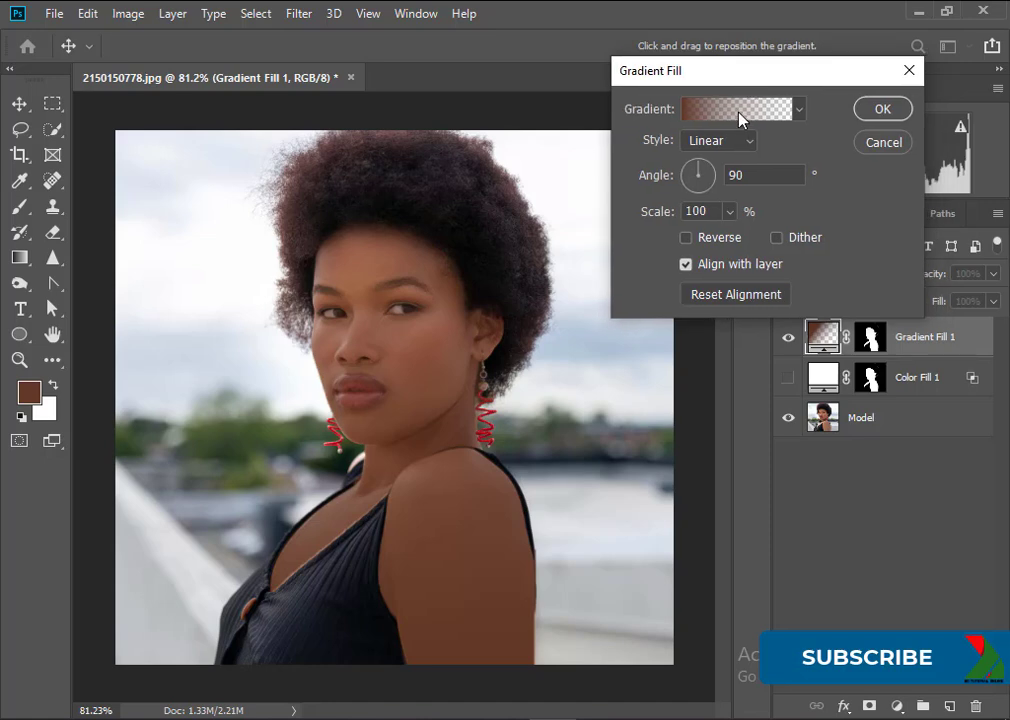
{"action": "left_click", "coordinate": [740, 112]}
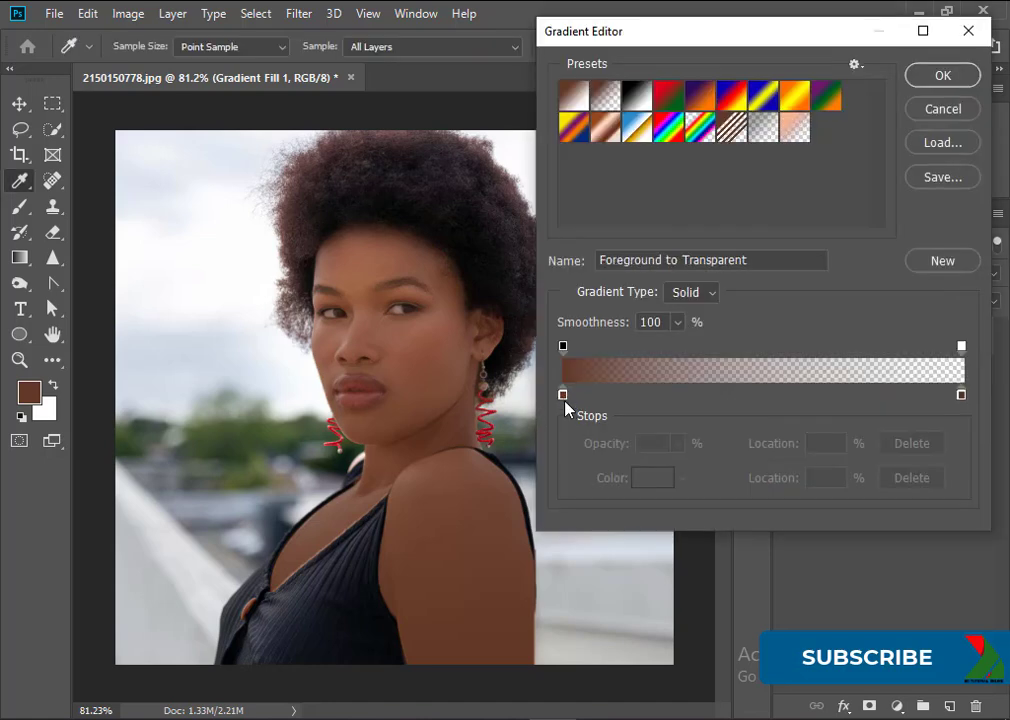
{"action": "left_click", "coordinate": [563, 396]}
{"action": "left_click", "coordinate": [649, 479]}
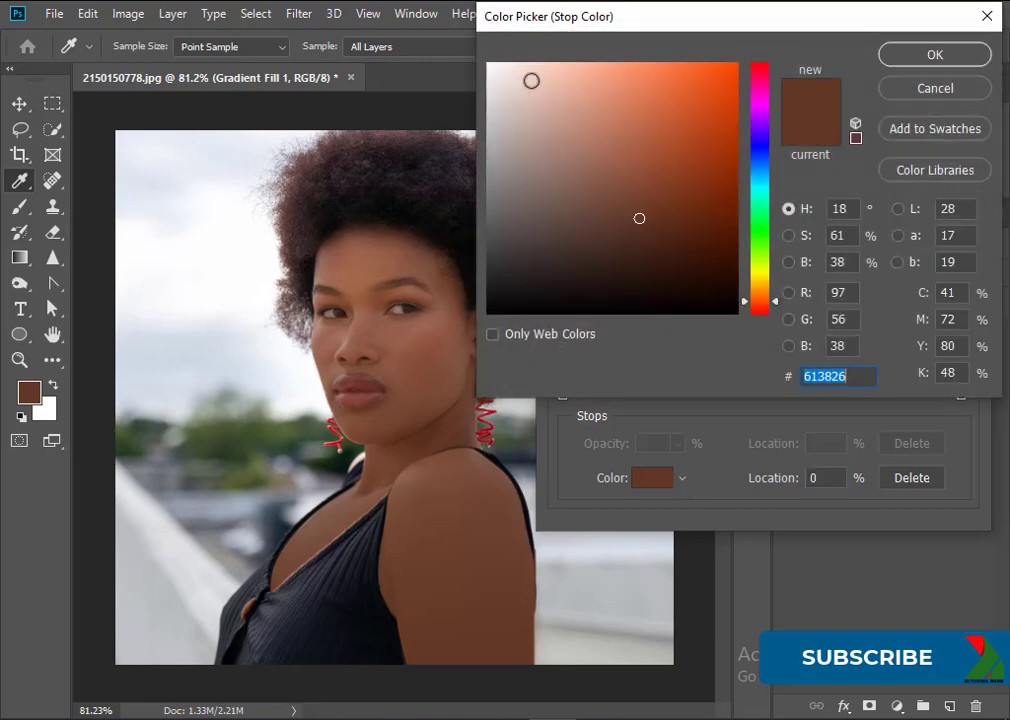
{"action": "left_click_drag", "start_coordinate": [531, 80], "coordinate": [488, 63]}
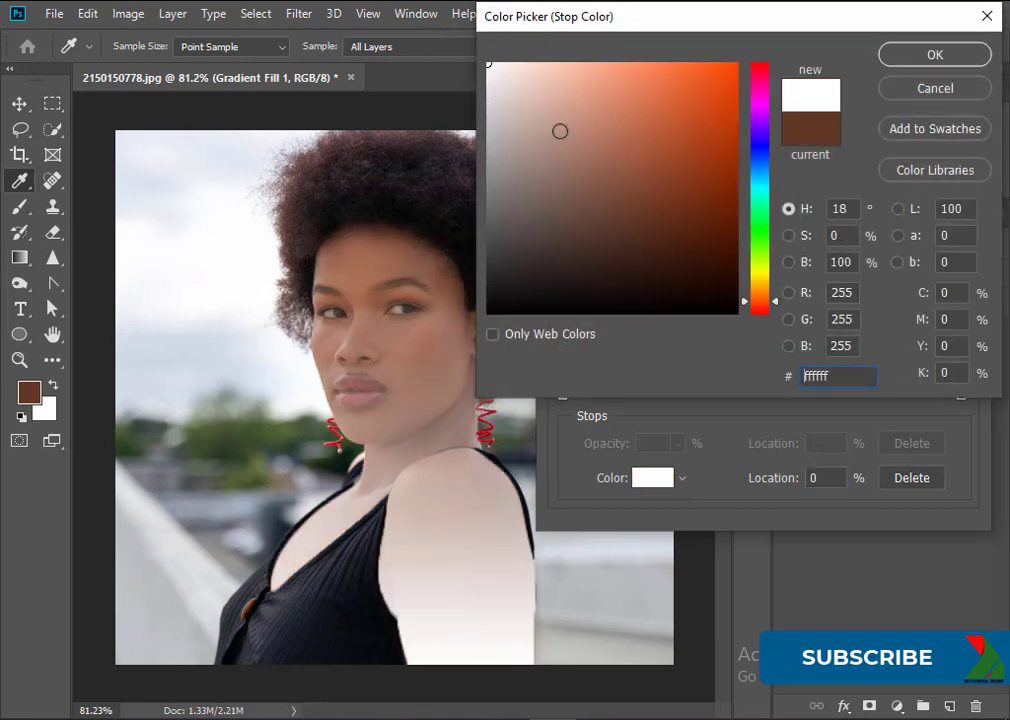
{"action": "left_click", "coordinate": [933, 55]}
Step: Set the right colour stop to light pink #ffd5c2 and accept the gradient
{"action": "left_click", "coordinate": [961, 396]}
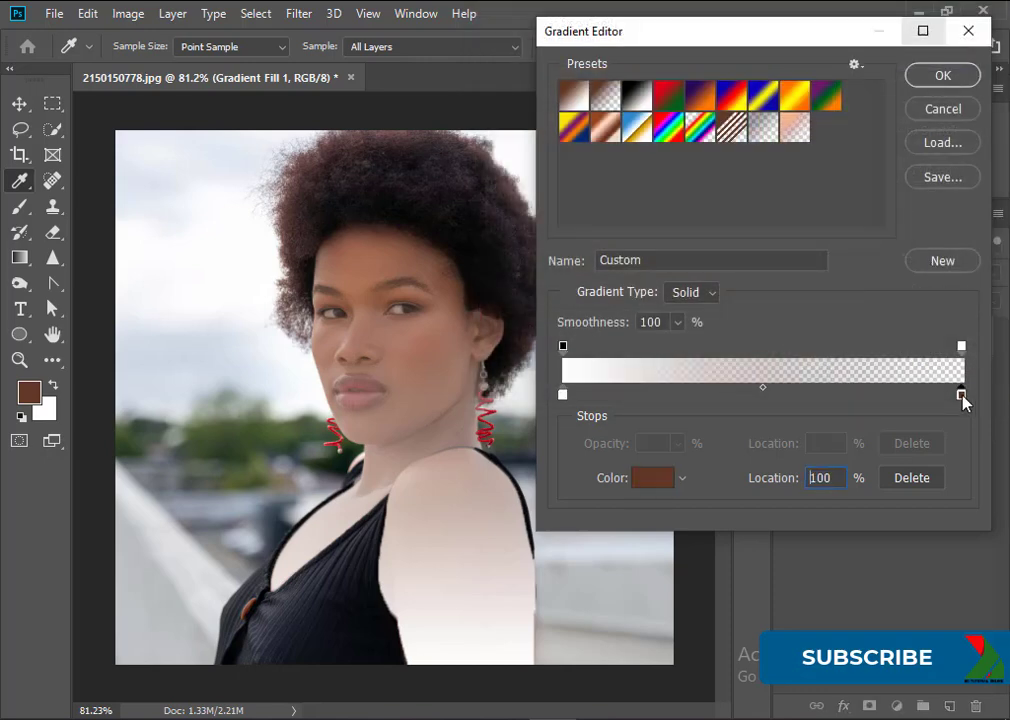
{"action": "left_click", "coordinate": [652, 480]}
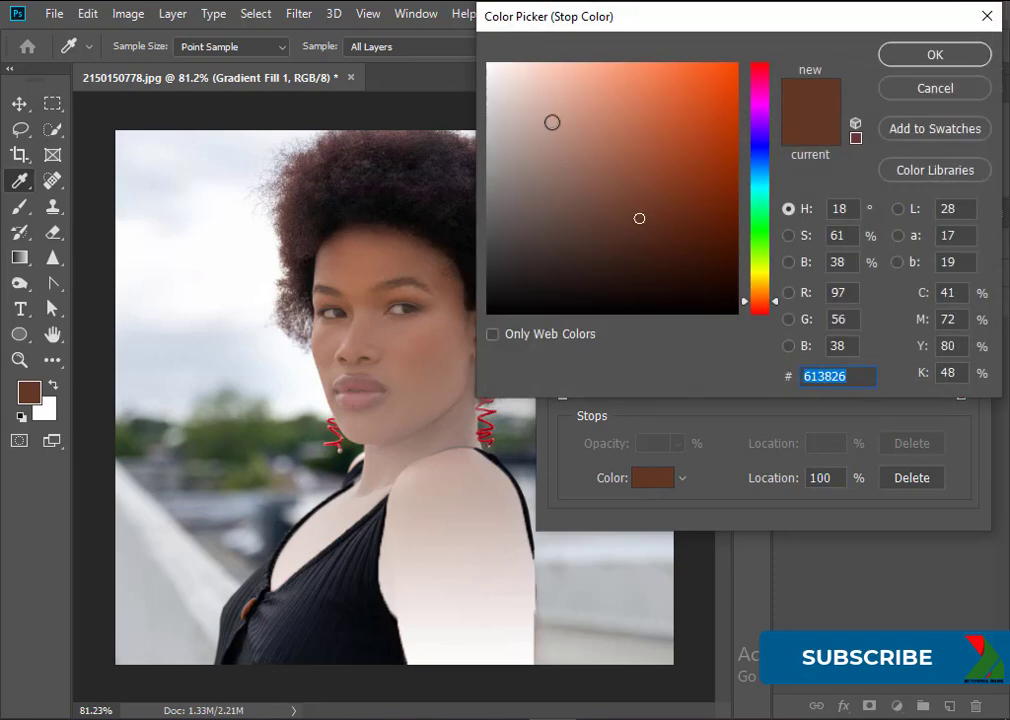
{"action": "mouse_move", "coordinate": [538, 76]}
{"action": "left_mouse_down"}
{"action": "mouse_move", "coordinate": [532, 63]}
{"action": "mouse_move", "coordinate": [547, 61]}
{"action": "left_mouse_up"}
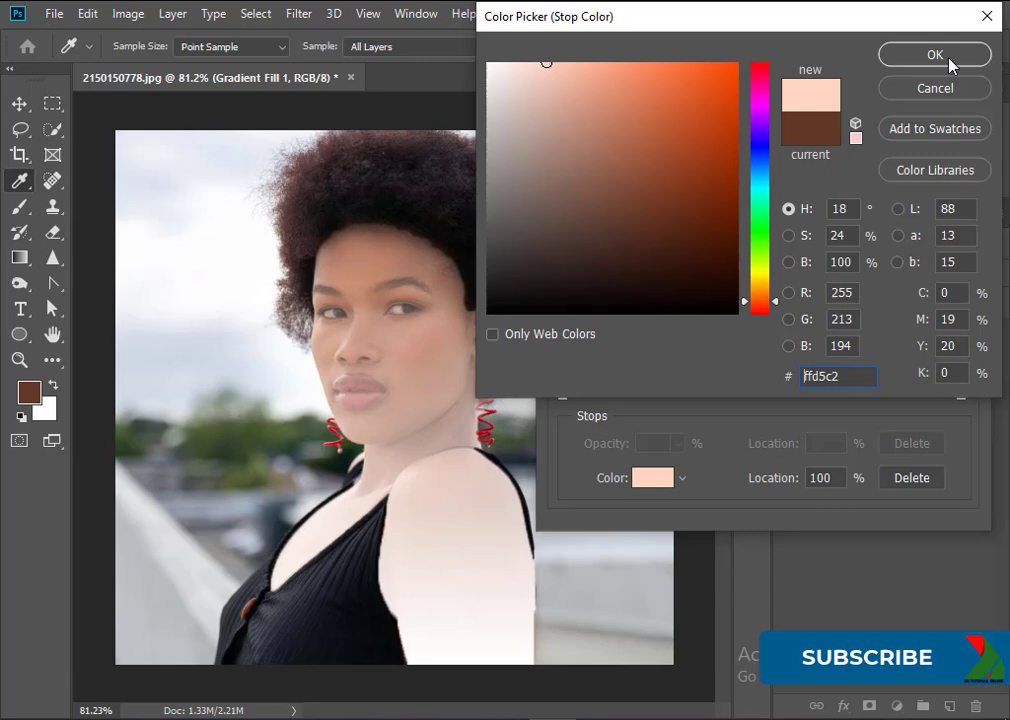
{"action": "left_click", "coordinate": [950, 62]}
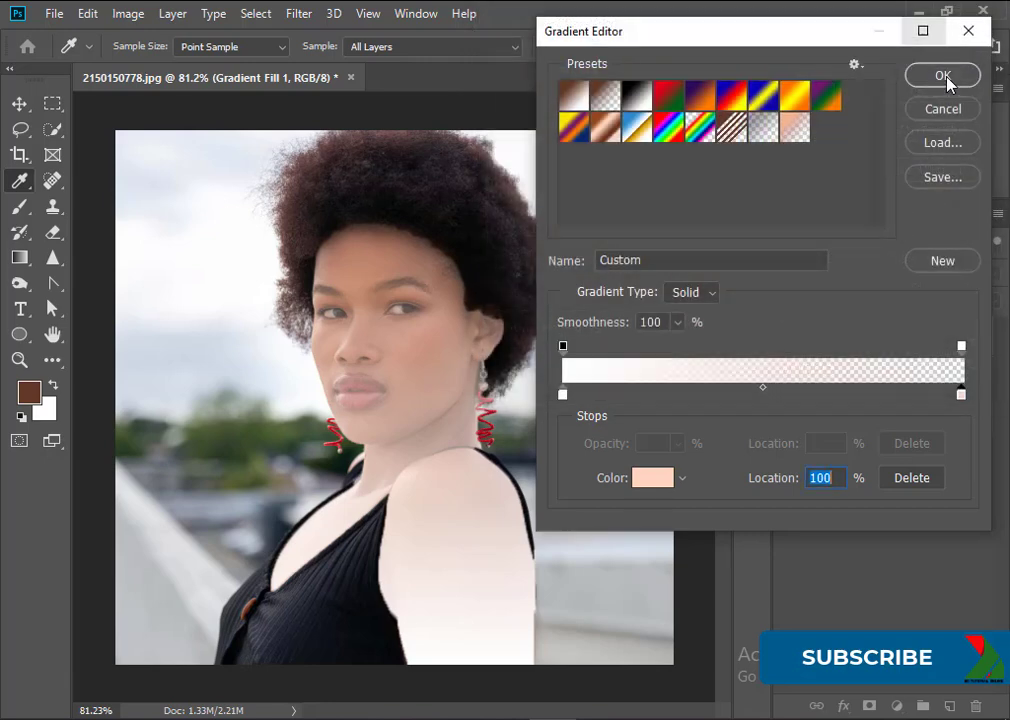
{"action": "left_click", "coordinate": [945, 78]}
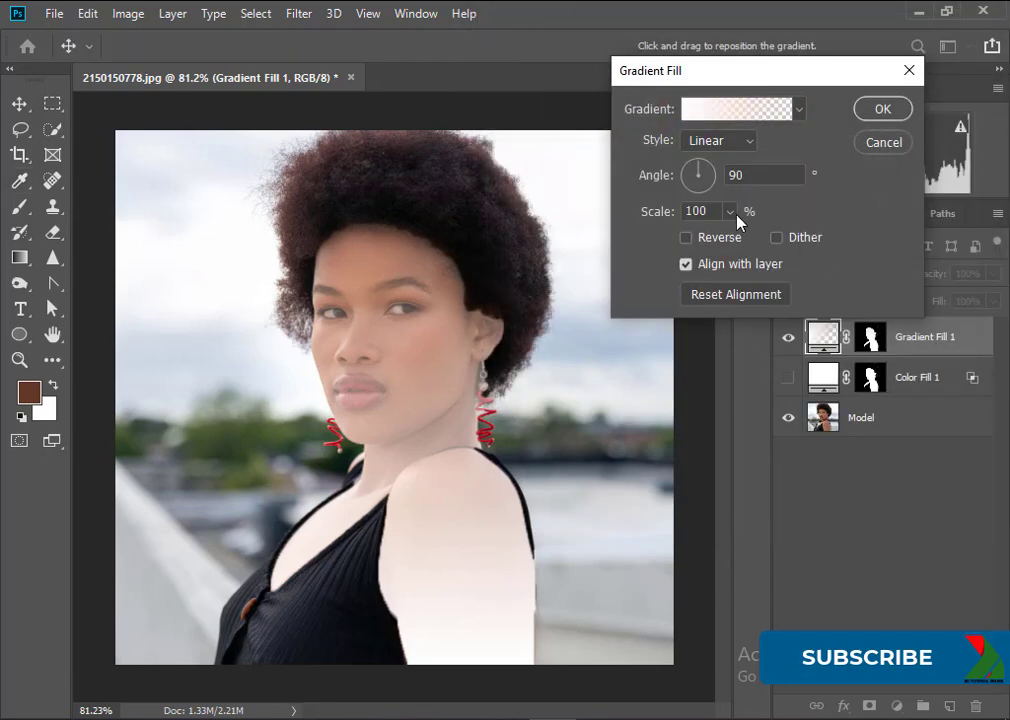
Step: Reverse the gradient, try Radial and Reflected styles, rotate the angle, and turn off Align with layer
{"action": "left_click", "coordinate": [686, 238]}
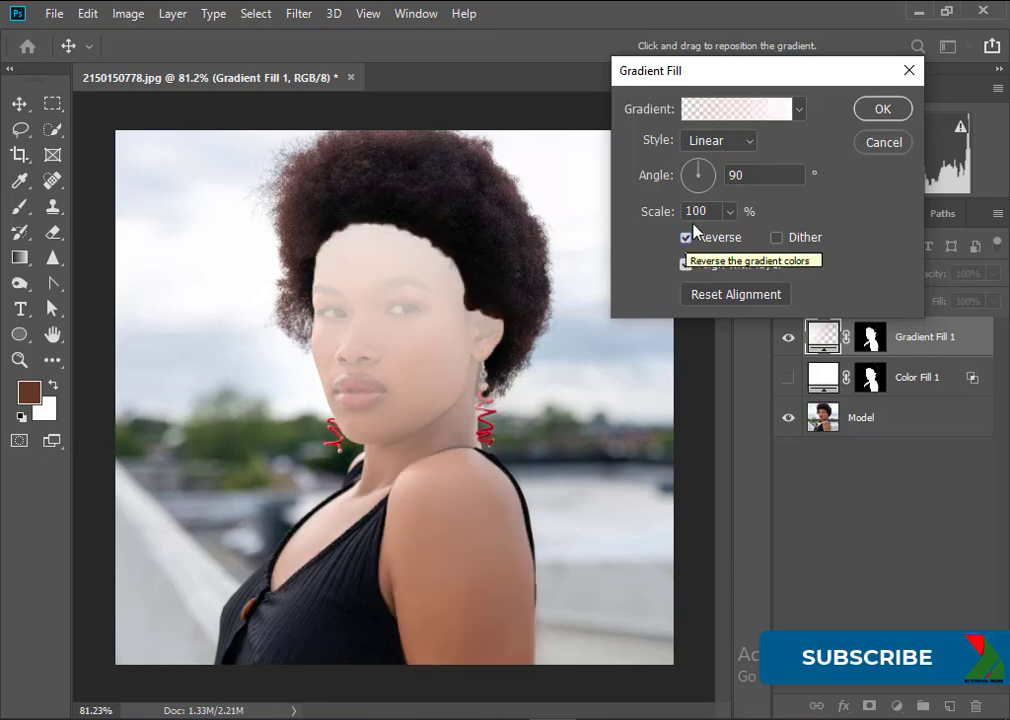
{"action": "left_click", "coordinate": [748, 145]}
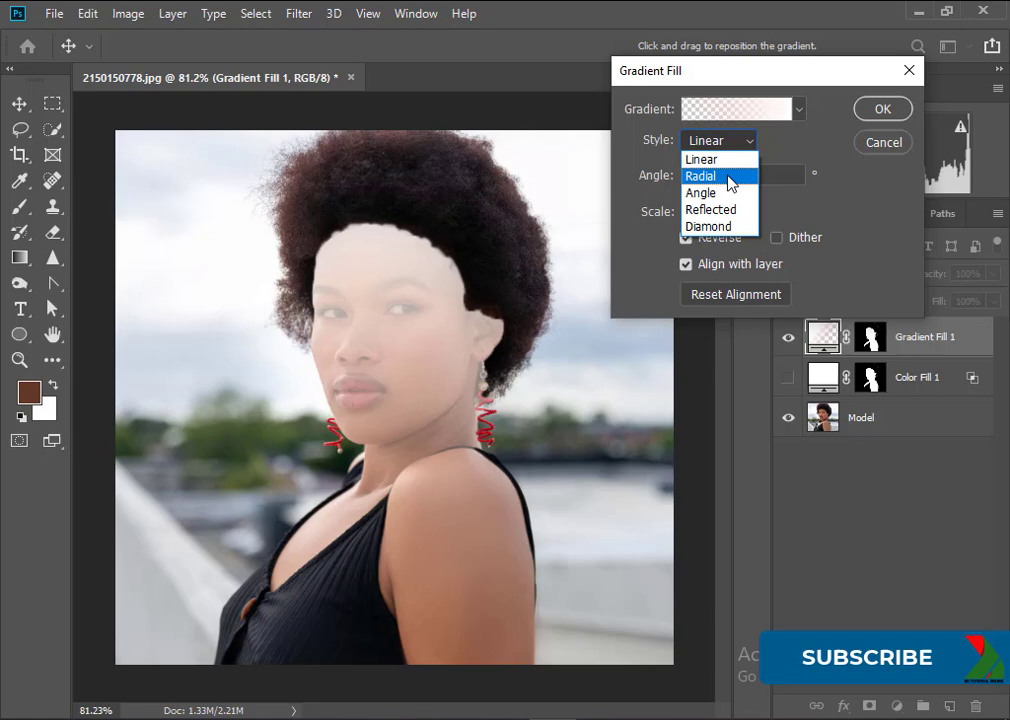
{"action": "left_click", "coordinate": [730, 177]}
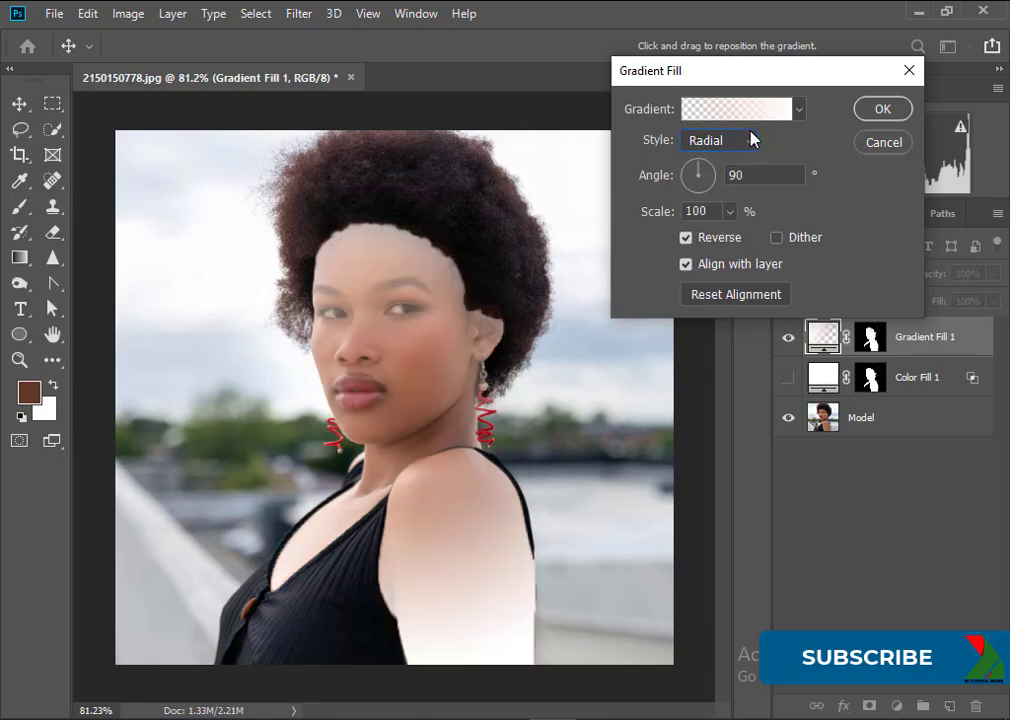
{"action": "left_click", "coordinate": [752, 140]}
{"action": "left_click", "coordinate": [733, 211]}
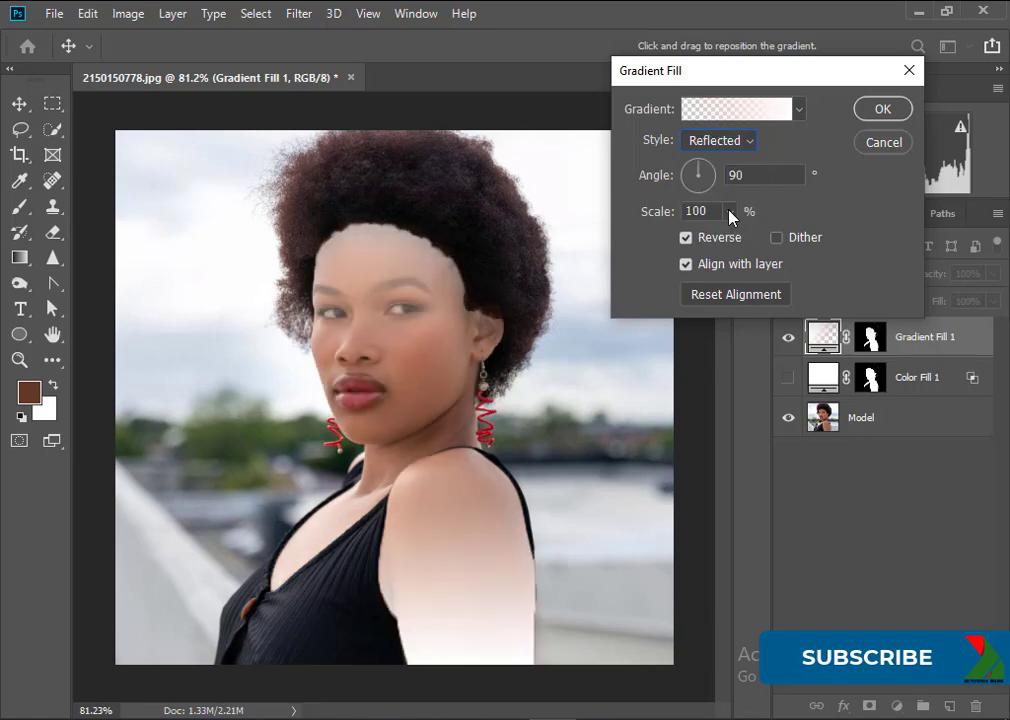
{"action": "left_click", "coordinate": [690, 180]}
{"action": "left_click_drag", "start_coordinate": [690, 180], "coordinate": [701, 167]}
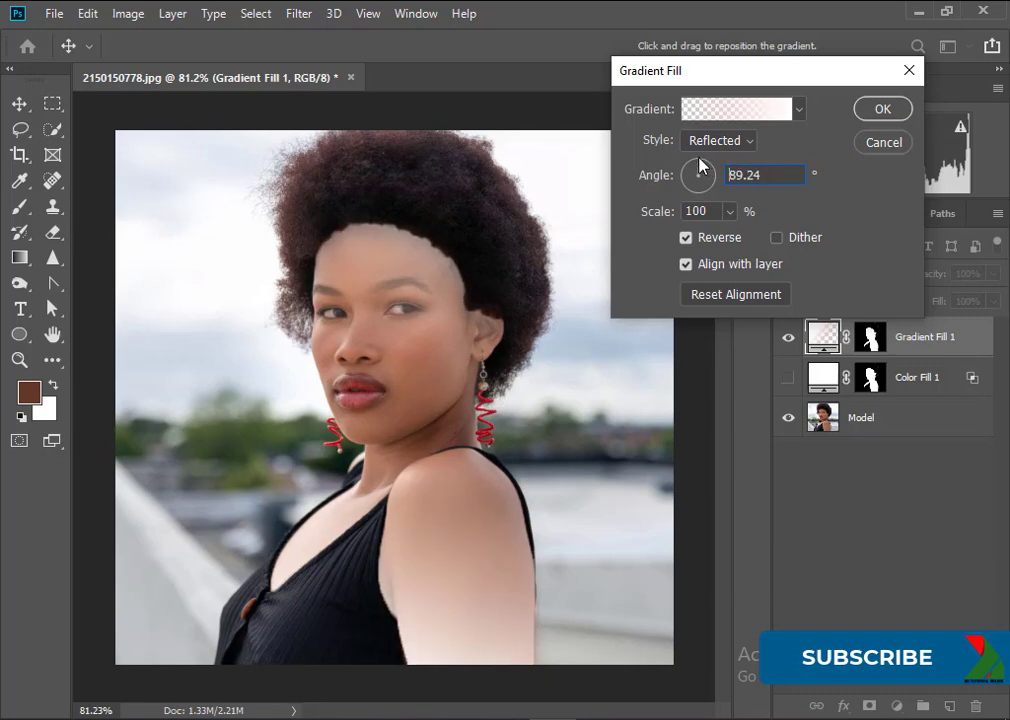
{"action": "left_click", "coordinate": [686, 264]}
Step: Return to the Linear style, set the angle to 99.05°, and apply the gradient fill
{"action": "left_click", "coordinate": [746, 145]}
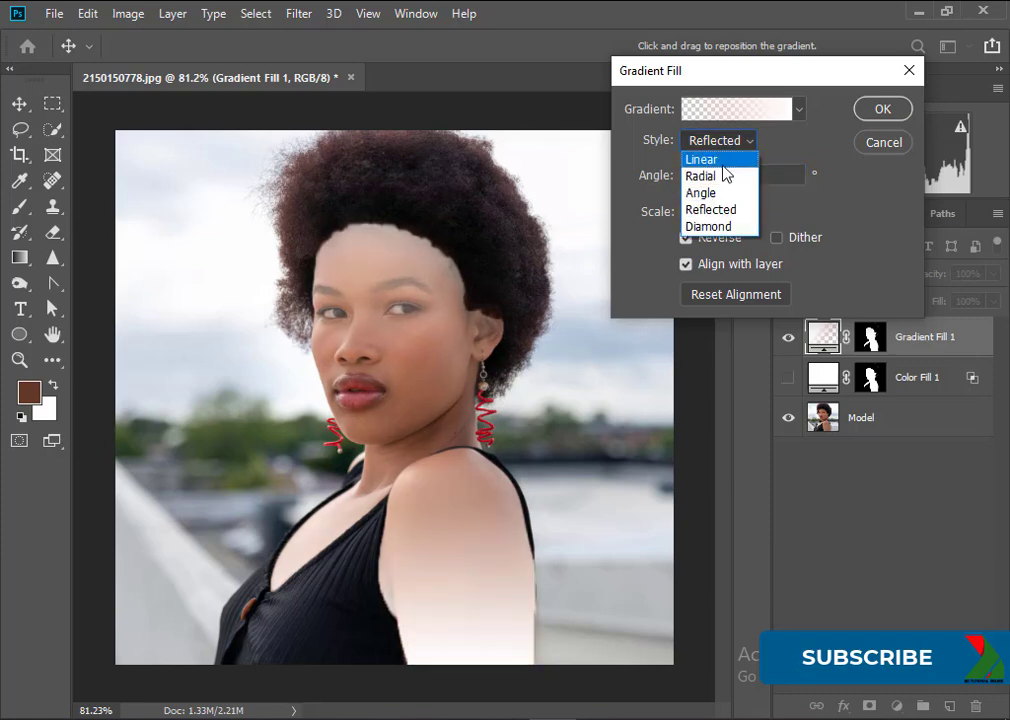
{"action": "left_click", "coordinate": [723, 163]}
{"action": "left_click", "coordinate": [702, 170]}
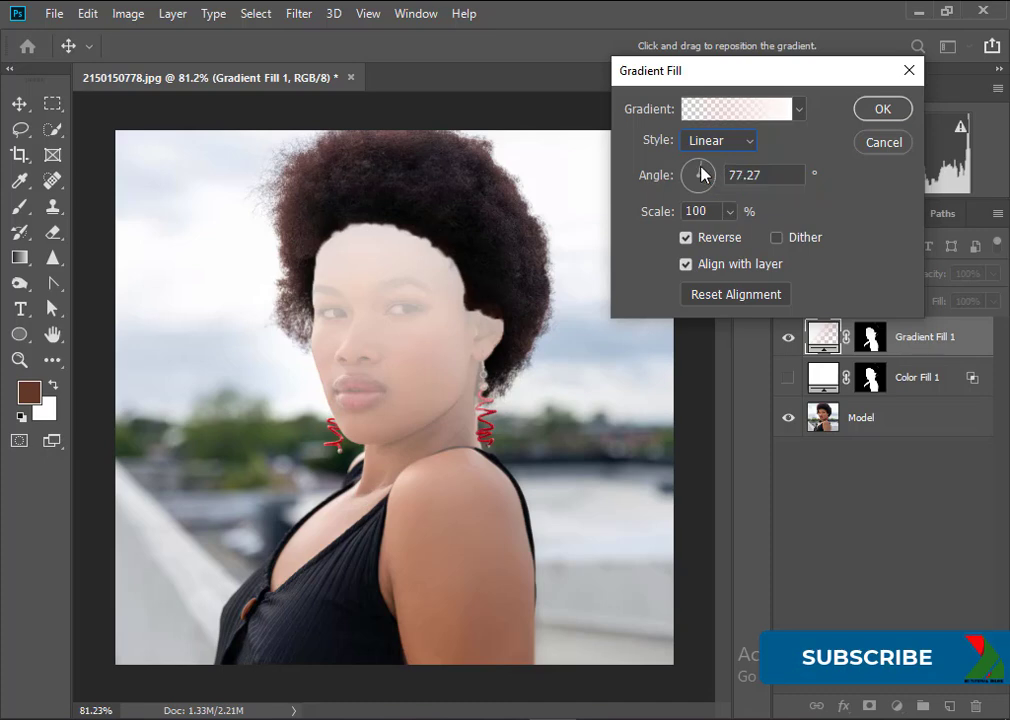
{"action": "left_click", "coordinate": [698, 167]}
{"action": "left_click", "coordinate": [698, 171]}
{"action": "left_click", "coordinate": [883, 111]}
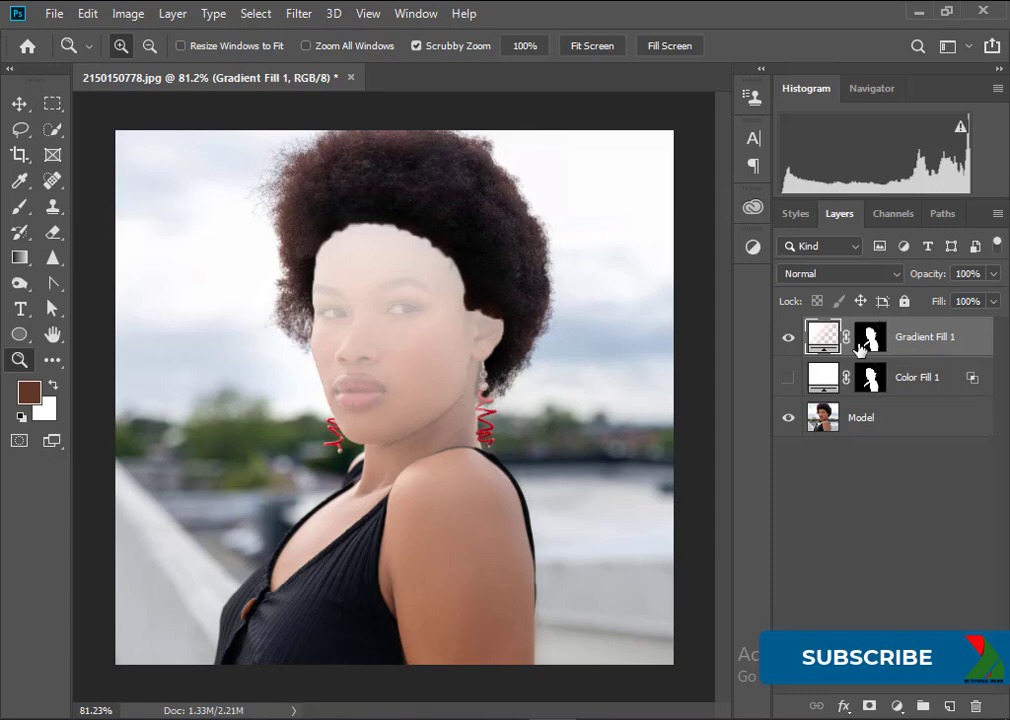
Step: Blend Gradient Fill 1 in Soft Light with its Underlying Layer black slider split to 0/92
{"action": "left_click", "coordinate": [884, 276]}
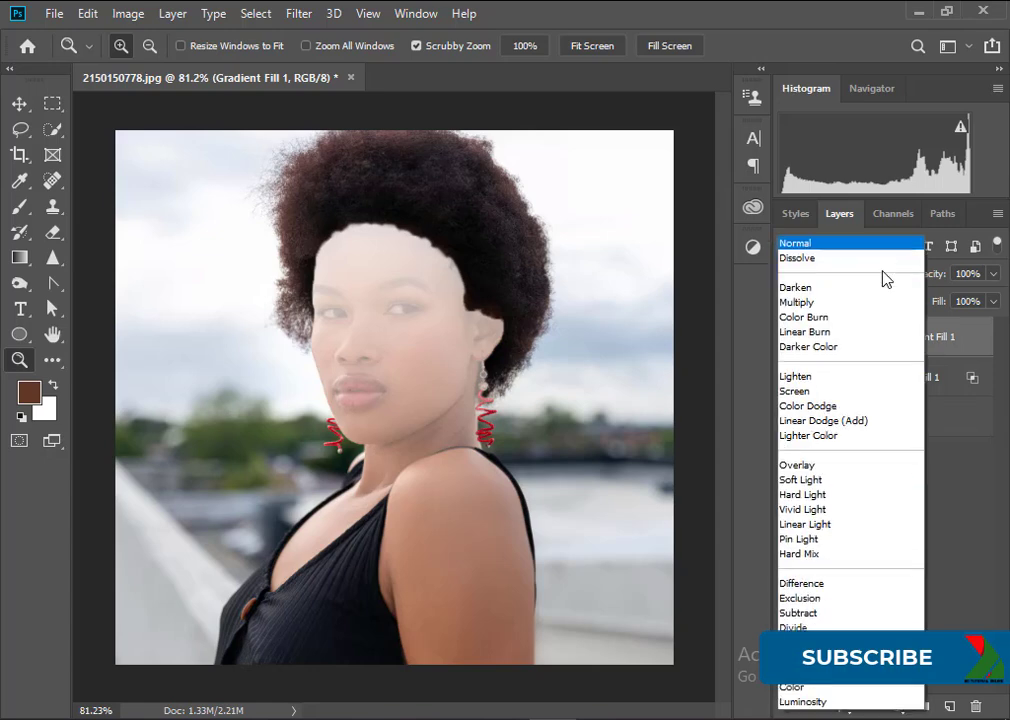
{"action": "left_click", "coordinate": [831, 482]}
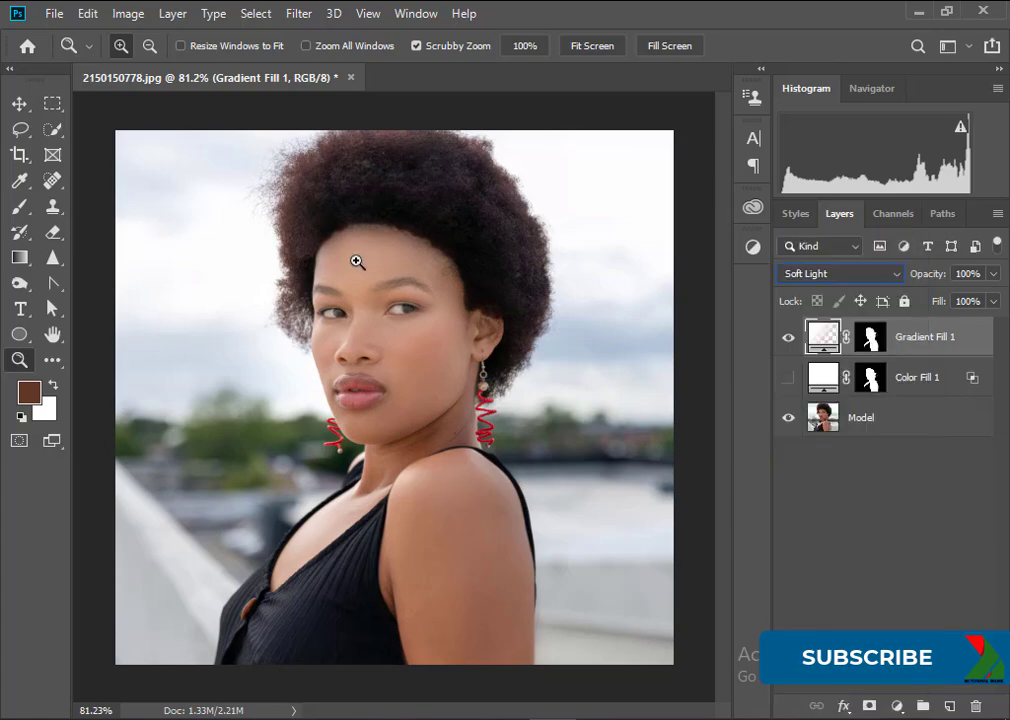
{"action": "right_click", "coordinate": [928, 342]}
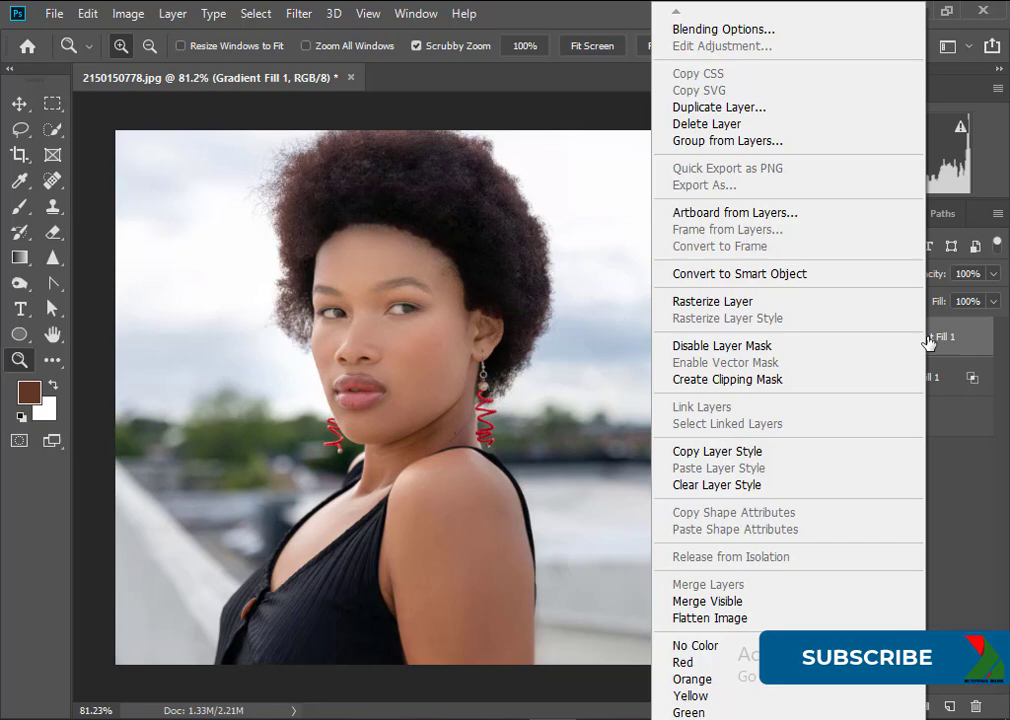
{"action": "left_click", "coordinate": [752, 33]}
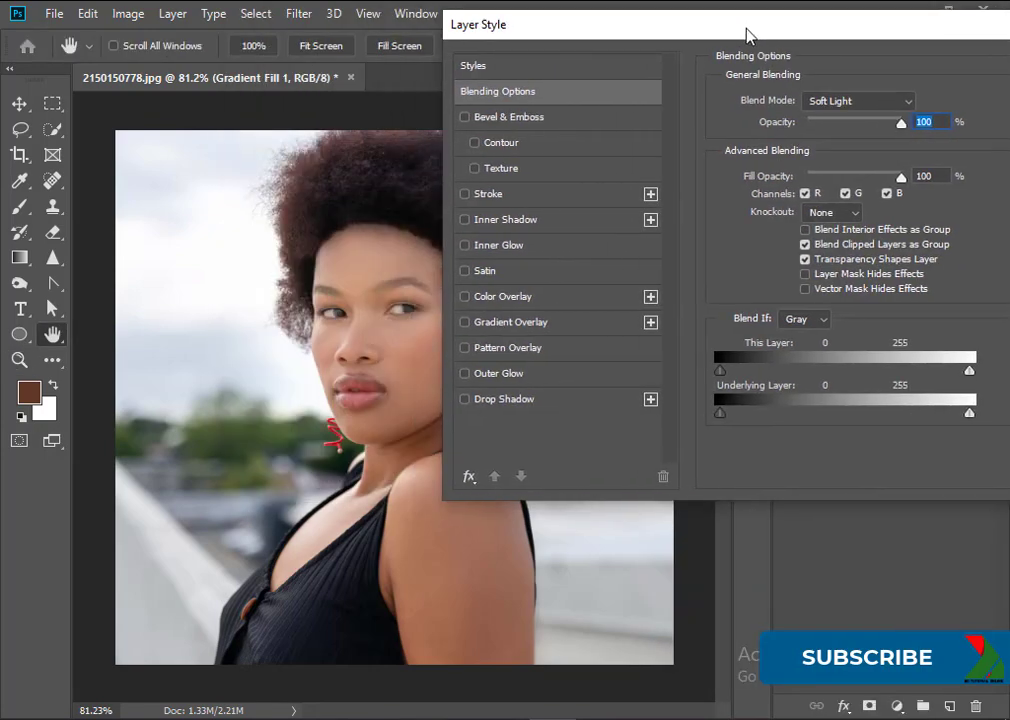
{"action": "left_click_drag", "start_coordinate": [746, 35], "coordinate": [812, 29]}
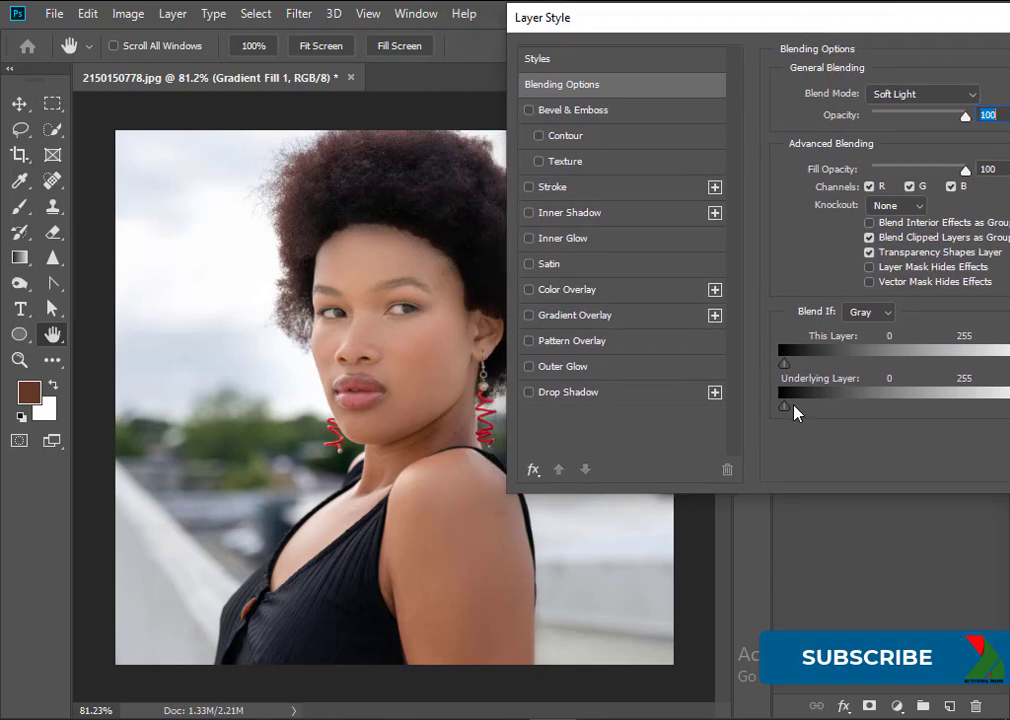
{"action": "left_click_drag", "start_coordinate": [786, 406], "coordinate": [876, 412]}
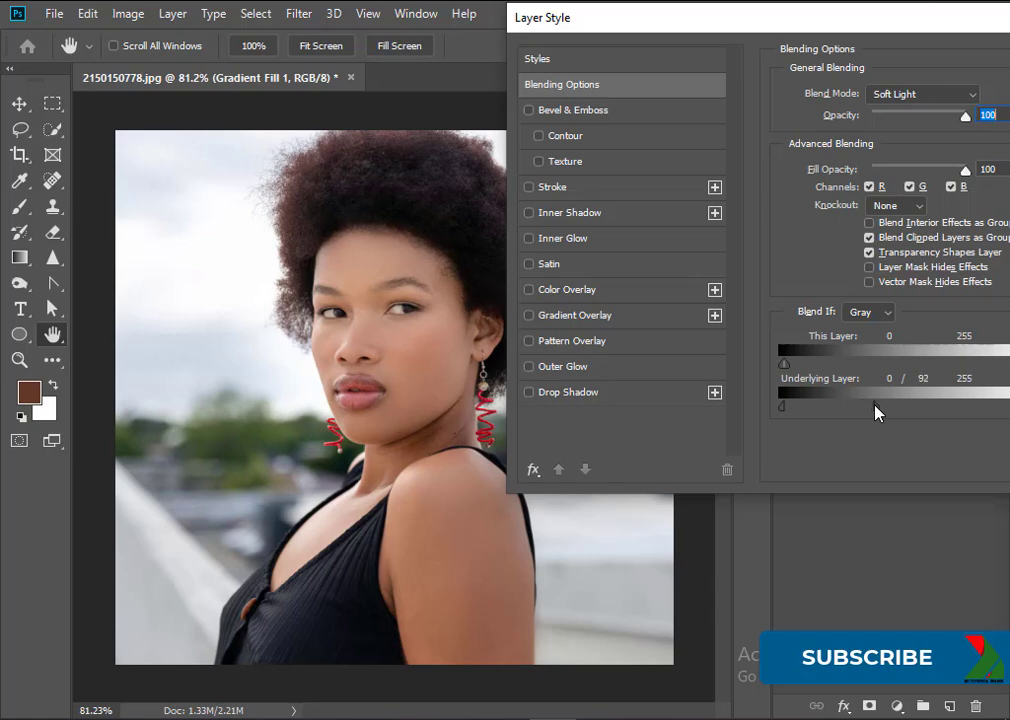
{"action": "left_click_drag", "start_coordinate": [946, 20], "coordinate": [739, 24]}
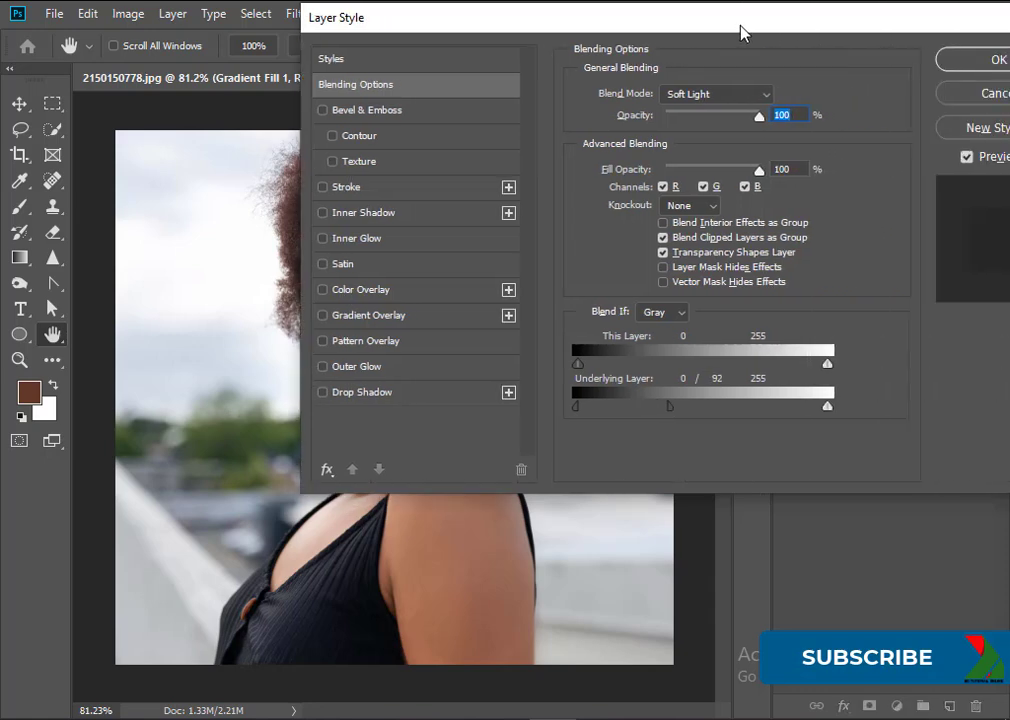
{"action": "left_click", "coordinate": [997, 62]}
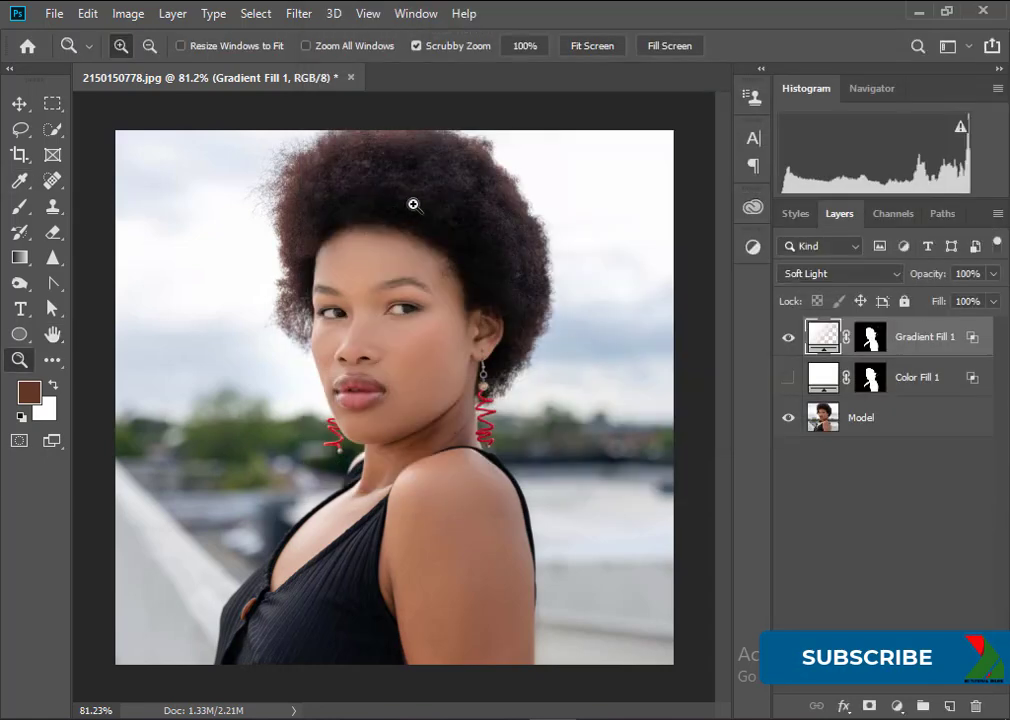
Step: Paint white on the Gradient Fill 1 mask along the forehead hairline with a 64%-opacity brush
{"action": "left_click_drag", "start_coordinate": [413, 204], "coordinate": [365, 261]}
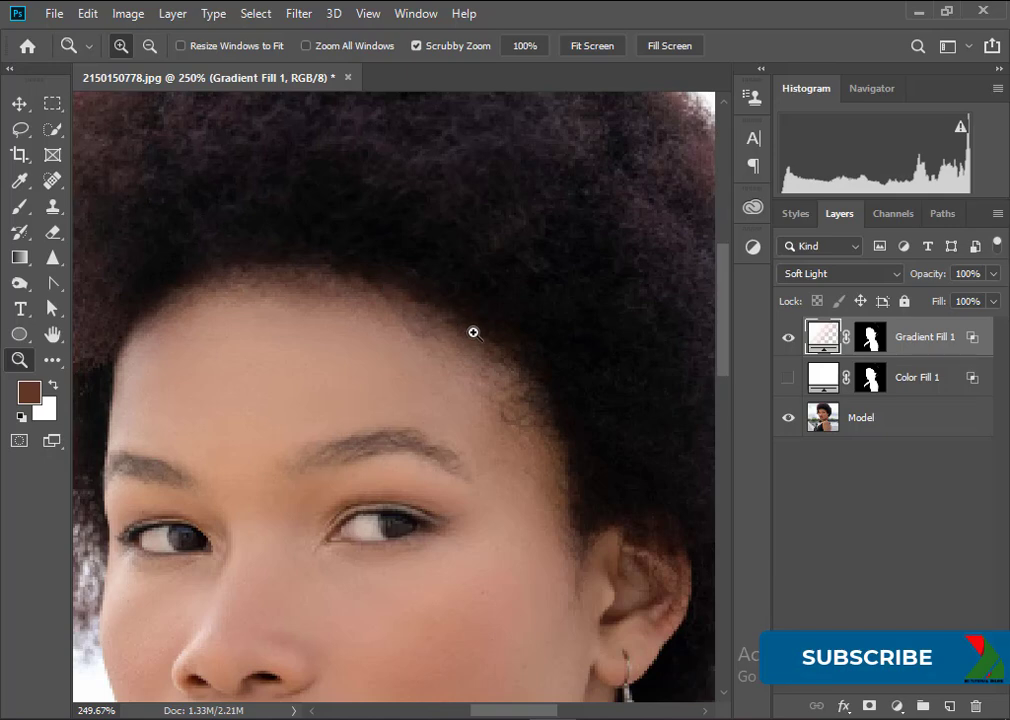
{"action": "left_click", "coordinate": [870, 340]}
{"action": "key", "text": "d"}
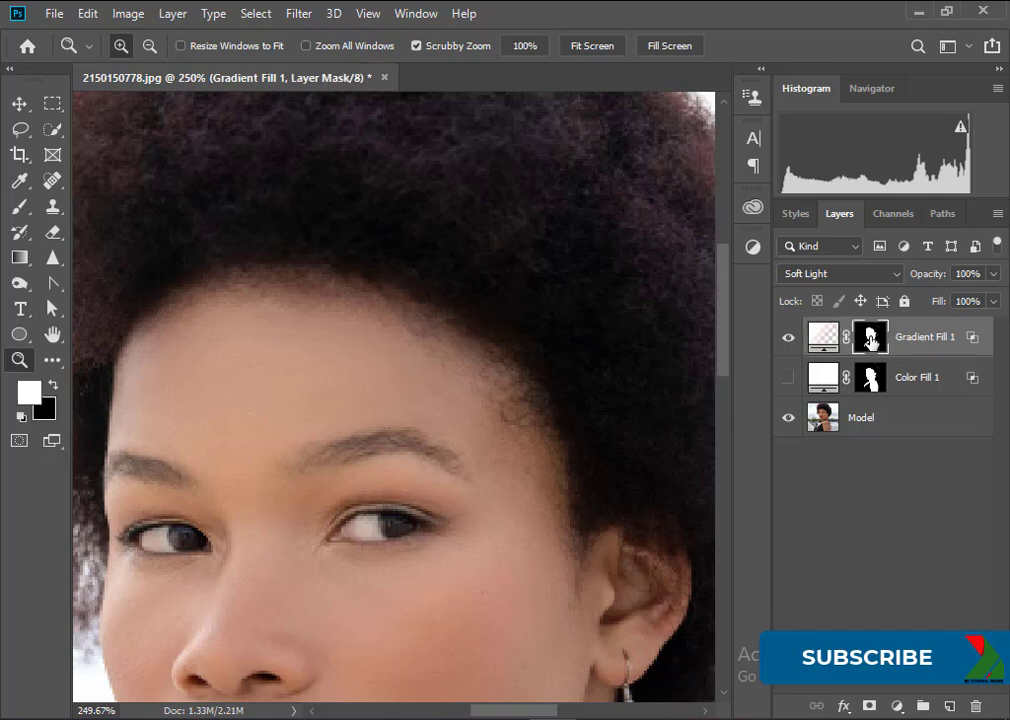
{"action": "left_click", "coordinate": [17, 208]}
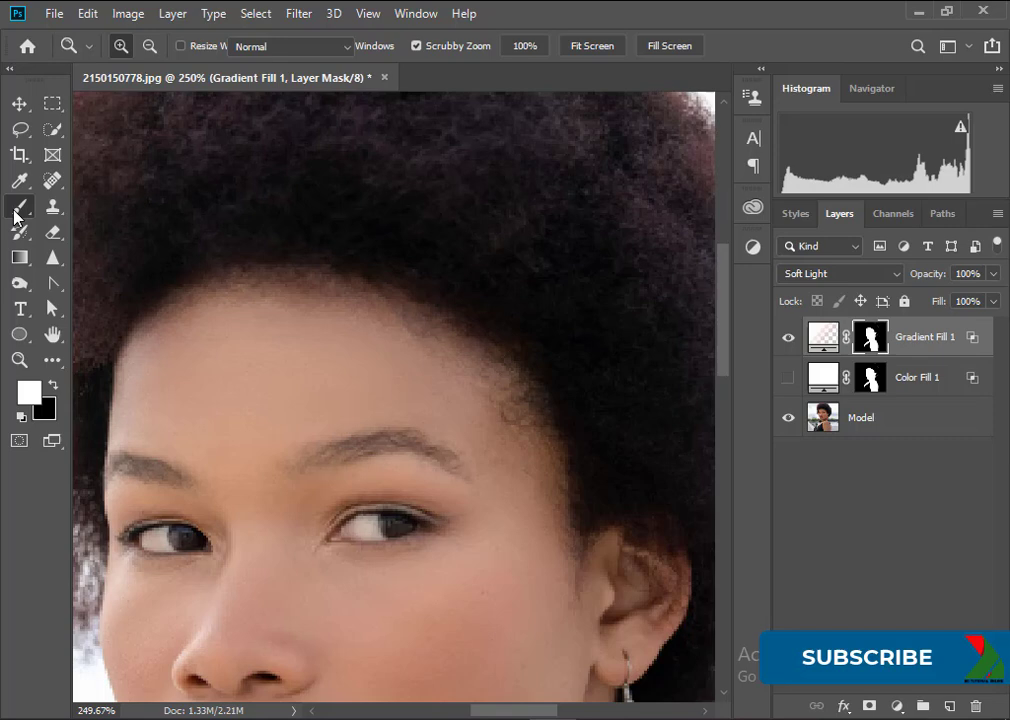
{"action": "left_click", "coordinate": [100, 206]}
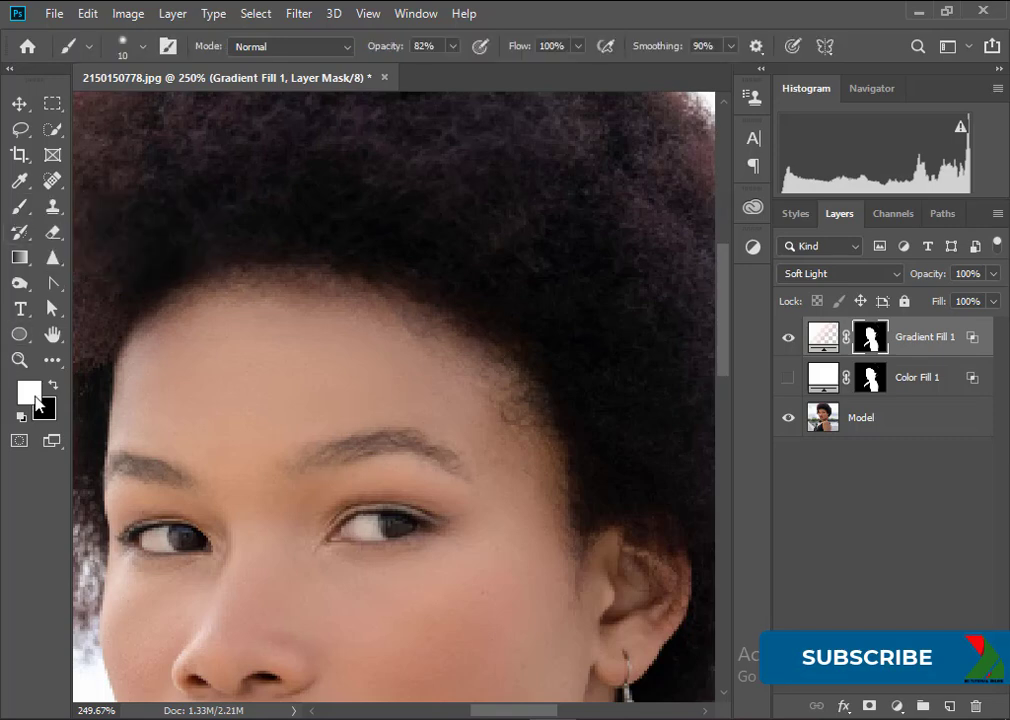
{"action": "left_click", "coordinate": [453, 47]}
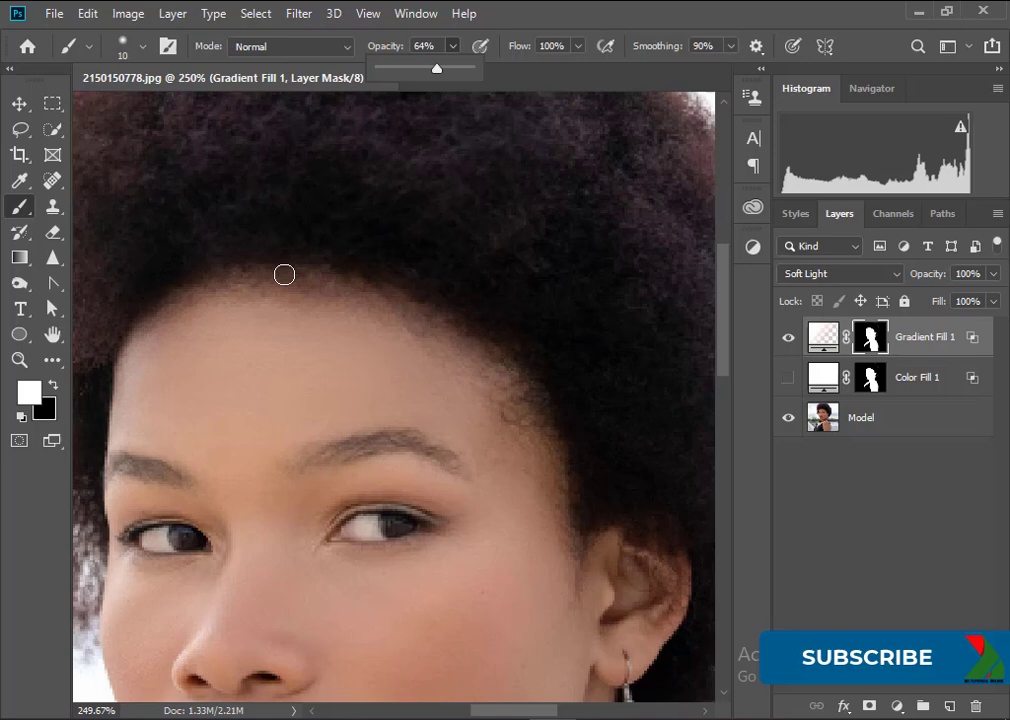
{"action": "mouse_move", "coordinate": [284, 273]}
{"action": "left_mouse_down"}
{"action": "mouse_move", "coordinate": [355, 278]}
{"action": "mouse_move", "coordinate": [328, 270]}
{"action": "mouse_move", "coordinate": [402, 293]}
{"action": "mouse_move", "coordinate": [385, 284]}
{"action": "mouse_move", "coordinate": [488, 329]}
{"action": "mouse_move", "coordinate": [538, 412]}
{"action": "mouse_move", "coordinate": [206, 258]}
{"action": "mouse_move", "coordinate": [262, 269]}
{"action": "mouse_move", "coordinate": [168, 297]}
{"action": "mouse_move", "coordinate": [142, 330]}
{"action": "mouse_move", "coordinate": [294, 263]}
{"action": "mouse_move", "coordinate": [376, 280]}
{"action": "left_mouse_up"}
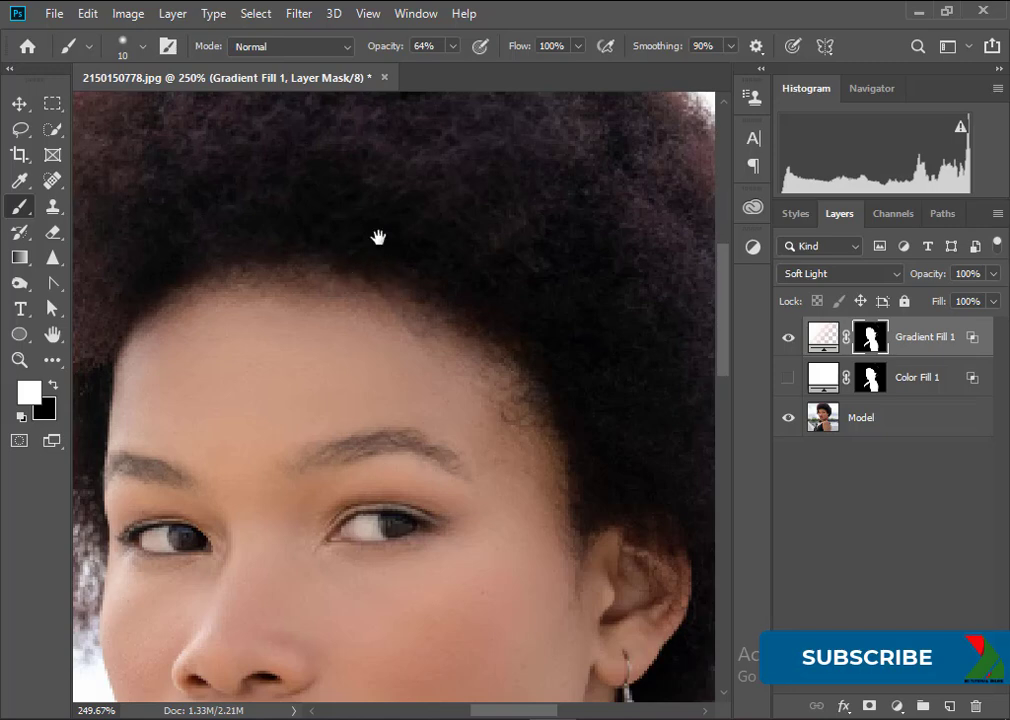
{"action": "mouse_move", "coordinate": [379, 235]}
{"action": "left_mouse_down"}
{"action": "mouse_move", "coordinate": [438, 127]}
{"action": "mouse_move", "coordinate": [431, 104]}
{"action": "left_mouse_up"}
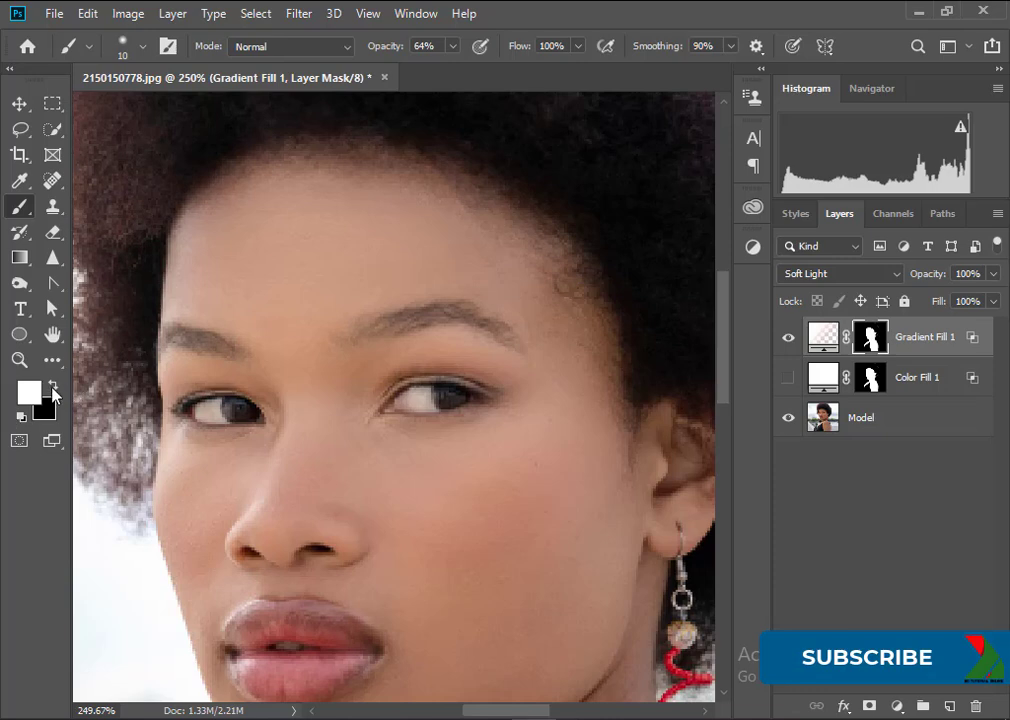
Step: Paint black over both eyes on the Gradient Fill 1 mask to remove the lightening
{"action": "left_click", "coordinate": [54, 391]}
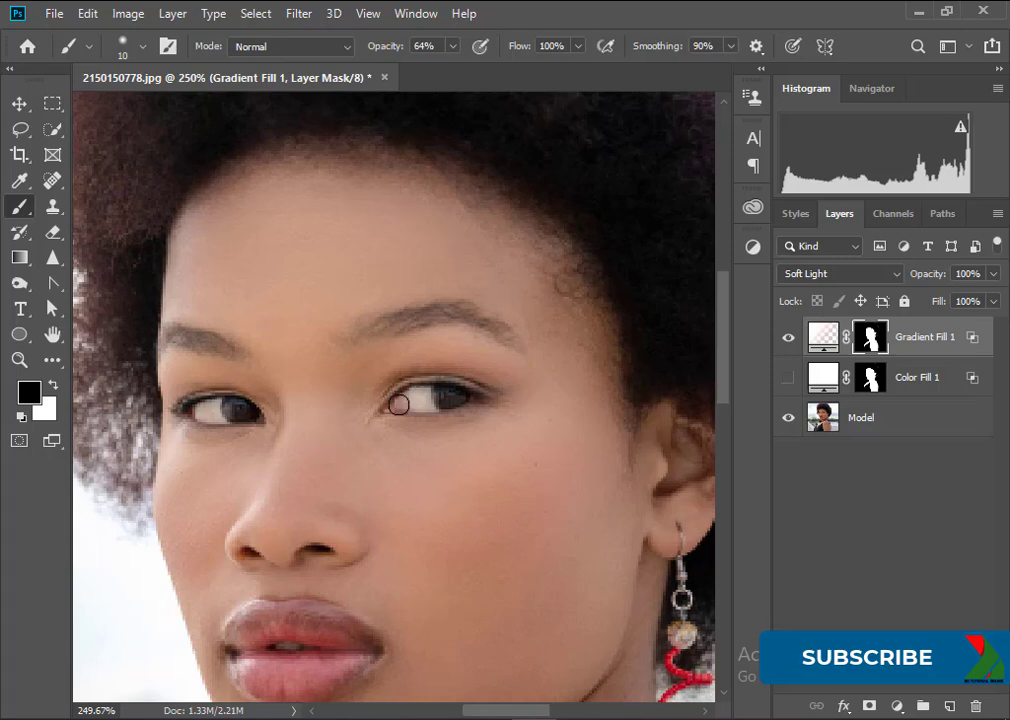
{"action": "mouse_move", "coordinate": [394, 406]}
{"action": "left_mouse_down"}
{"action": "mouse_move", "coordinate": [469, 397]}
{"action": "mouse_move", "coordinate": [409, 393]}
{"action": "mouse_move", "coordinate": [477, 394]}
{"action": "mouse_move", "coordinate": [428, 389]}
{"action": "mouse_move", "coordinate": [387, 406]}
{"action": "mouse_move", "coordinate": [458, 392]}
{"action": "left_mouse_up"}
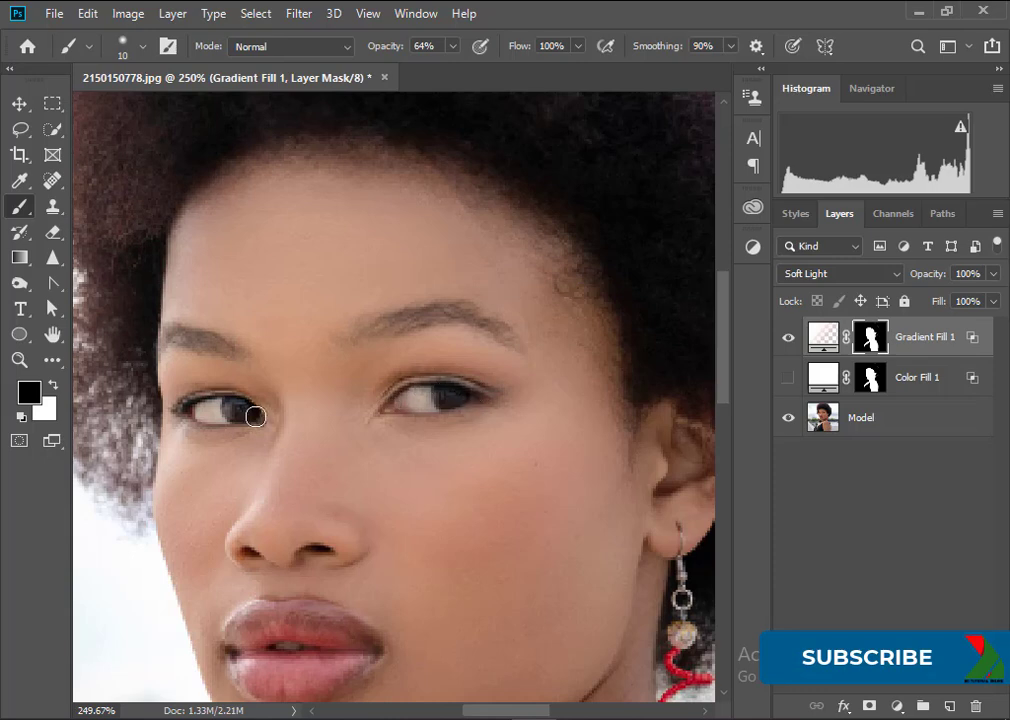
{"action": "mouse_move", "coordinate": [214, 410]}
{"action": "left_mouse_down"}
{"action": "mouse_move", "coordinate": [206, 405]}
{"action": "mouse_move", "coordinate": [220, 403]}
{"action": "mouse_move", "coordinate": [210, 400]}
{"action": "left_mouse_up"}
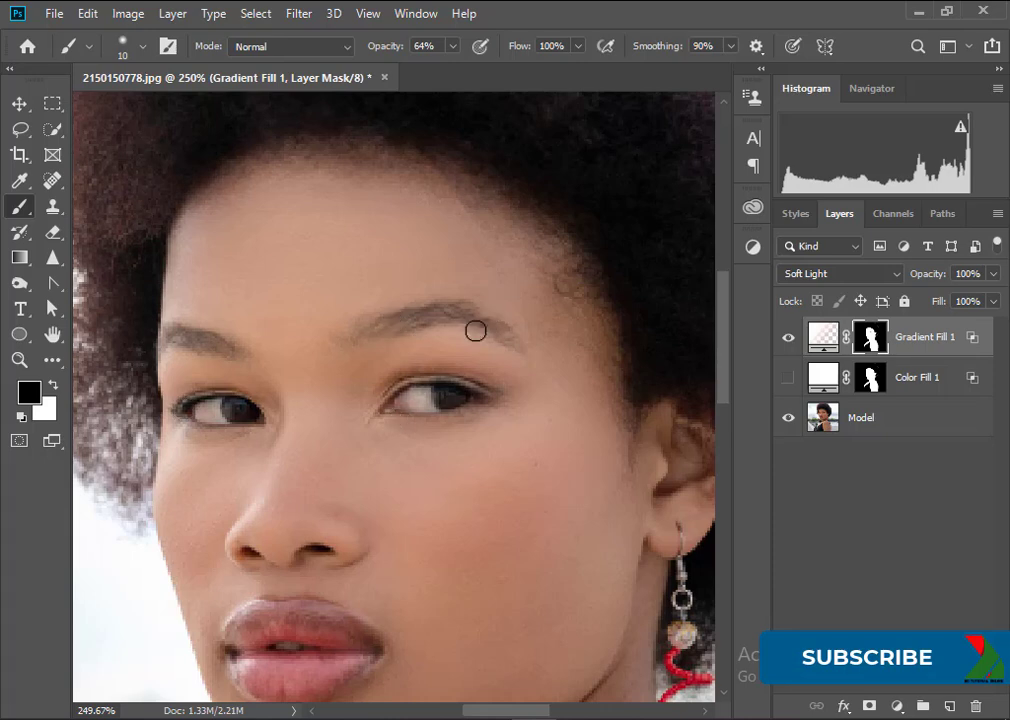
Step: Lower the black brush to 25% opacity to lightly touch up the brows and lips
{"action": "left_click", "coordinate": [454, 47]}
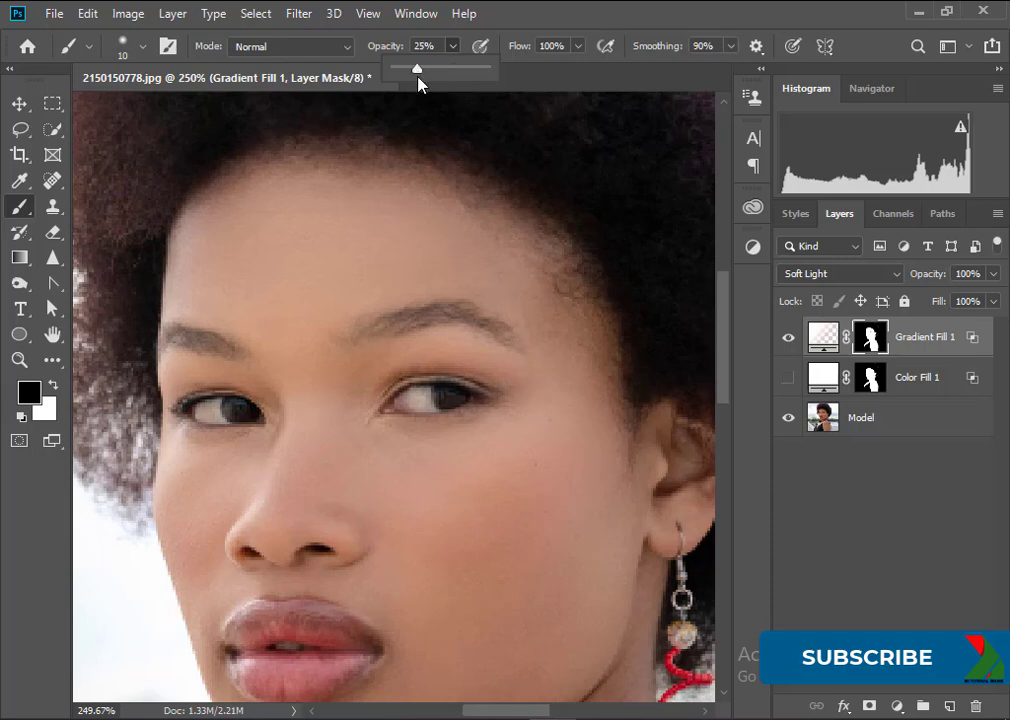
{"action": "left_click", "coordinate": [424, 314]}
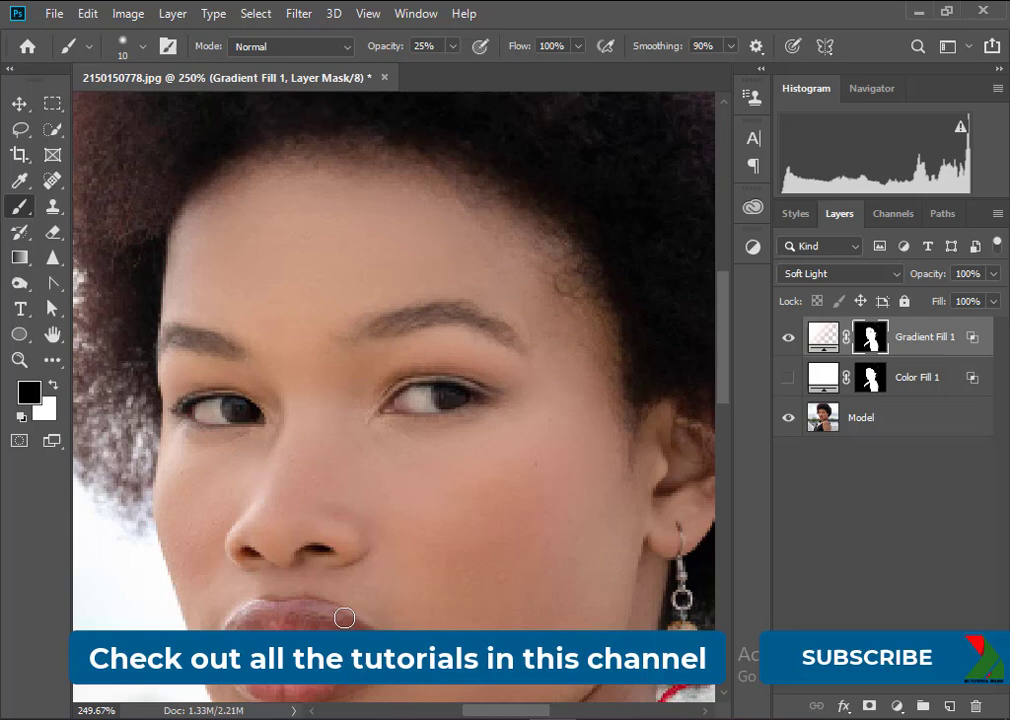
{"action": "left_click_drag", "start_coordinate": [370, 434], "coordinate": [377, 326]}
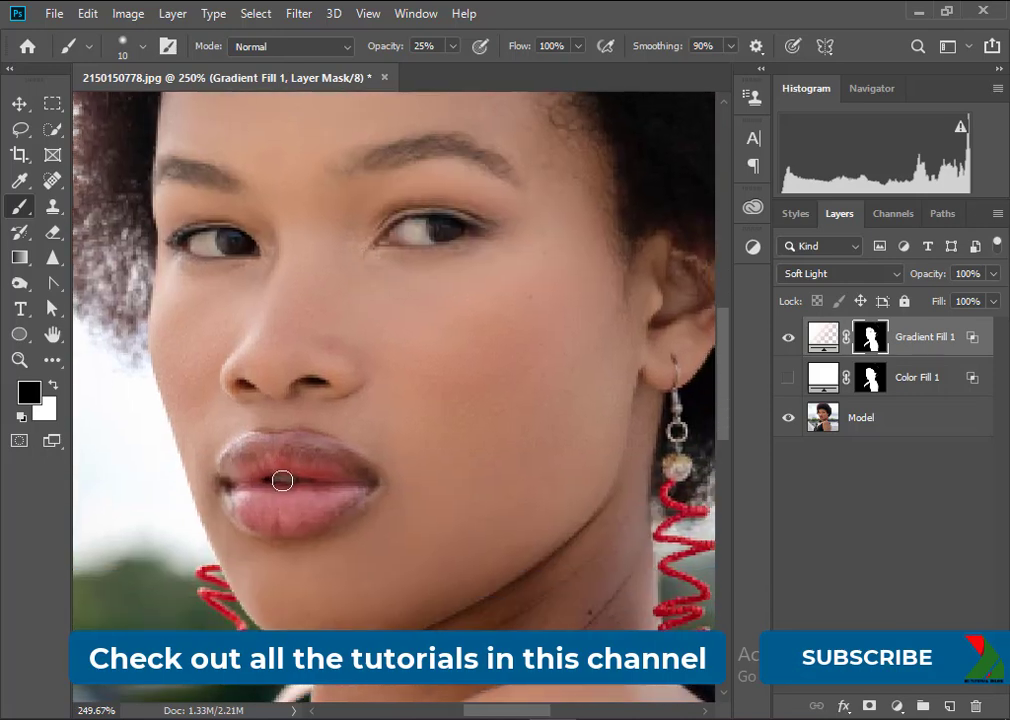
{"action": "key", "text": "z"}
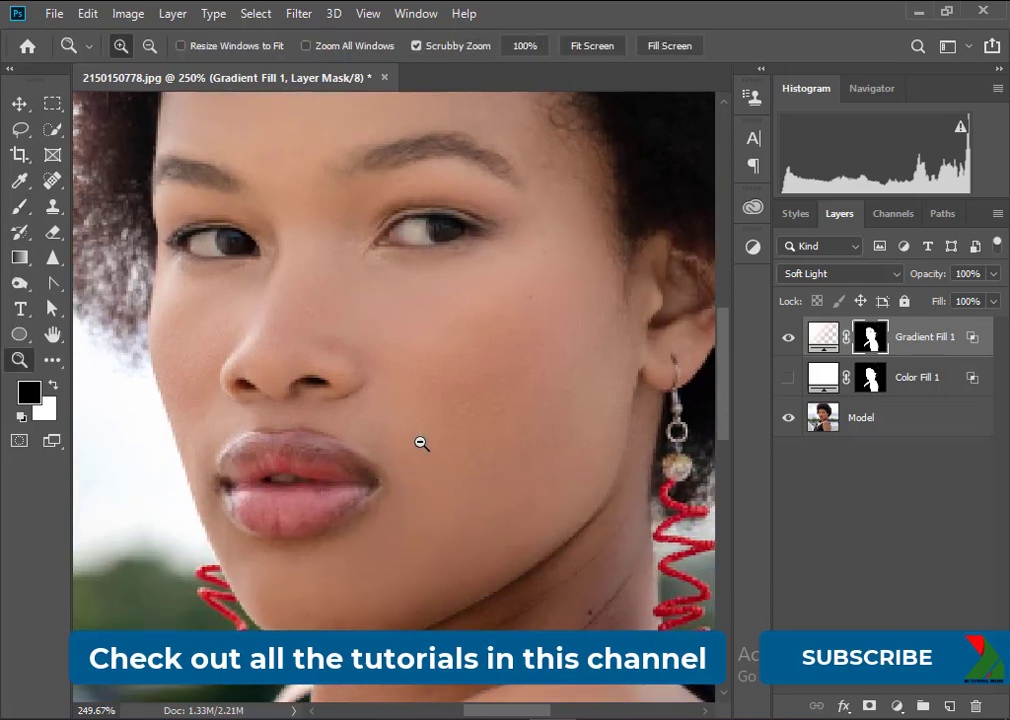
{"action": "left_click", "coordinate": [421, 440], "text": "alt"}
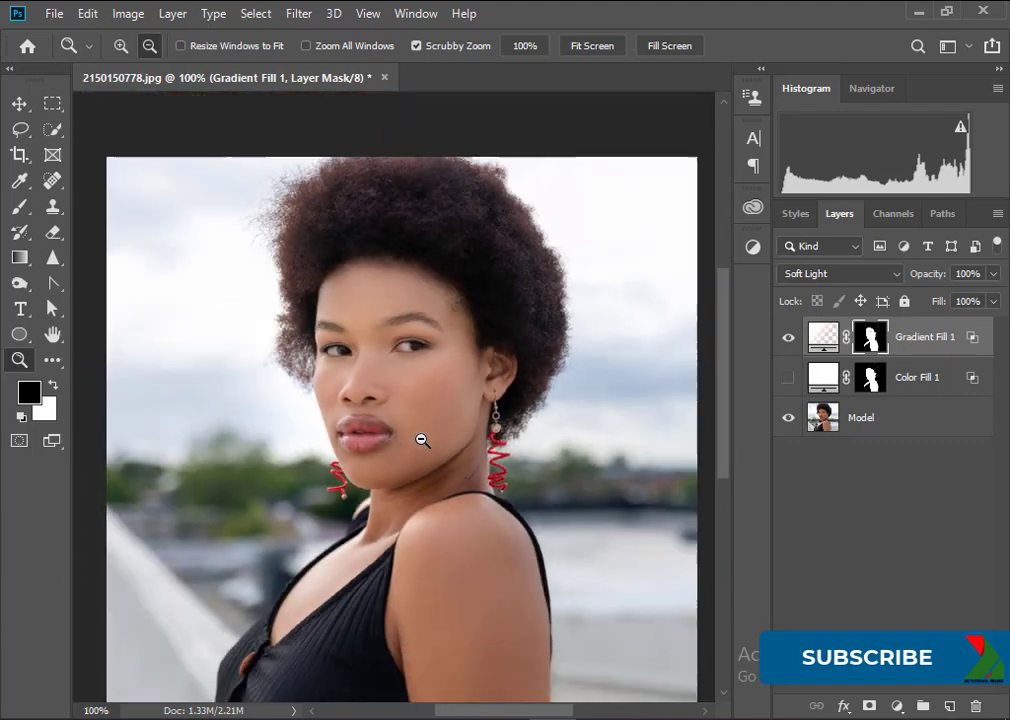
Step: Set the Gradient Fill 1 layer opacity to 70%
{"action": "left_click", "coordinate": [421, 440], "text": "alt"}
{"action": "left_click_drag", "start_coordinate": [374, 413], "coordinate": [345, 356]}
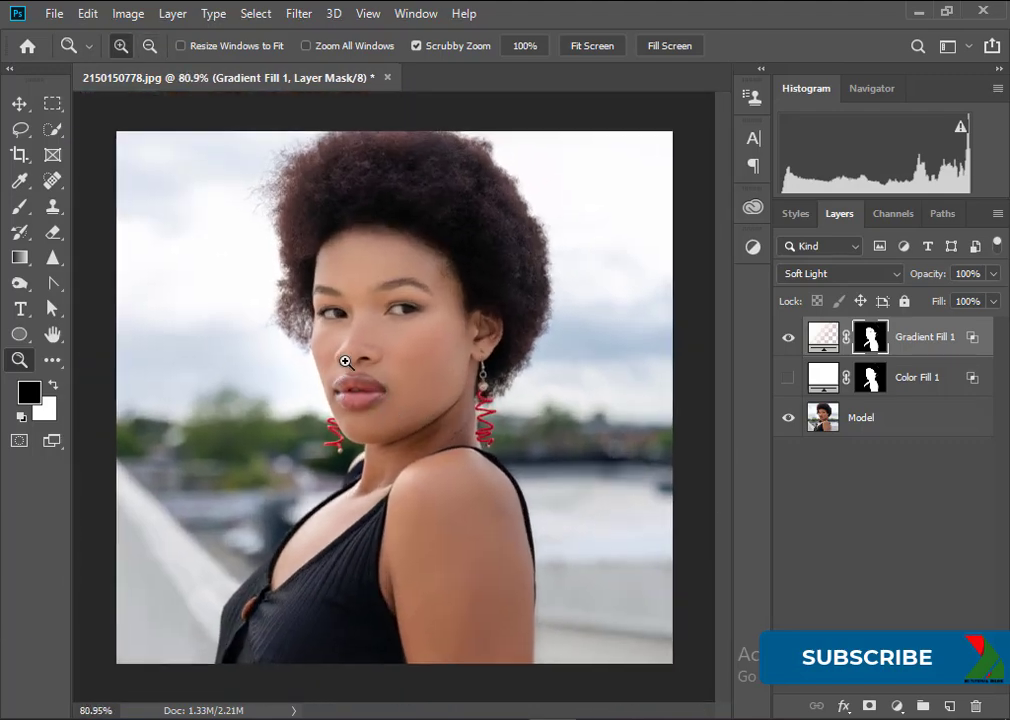
{"action": "left_click", "coordinate": [995, 281]}
{"action": "left_click_drag", "start_coordinate": [993, 296], "coordinate": [961, 303]}
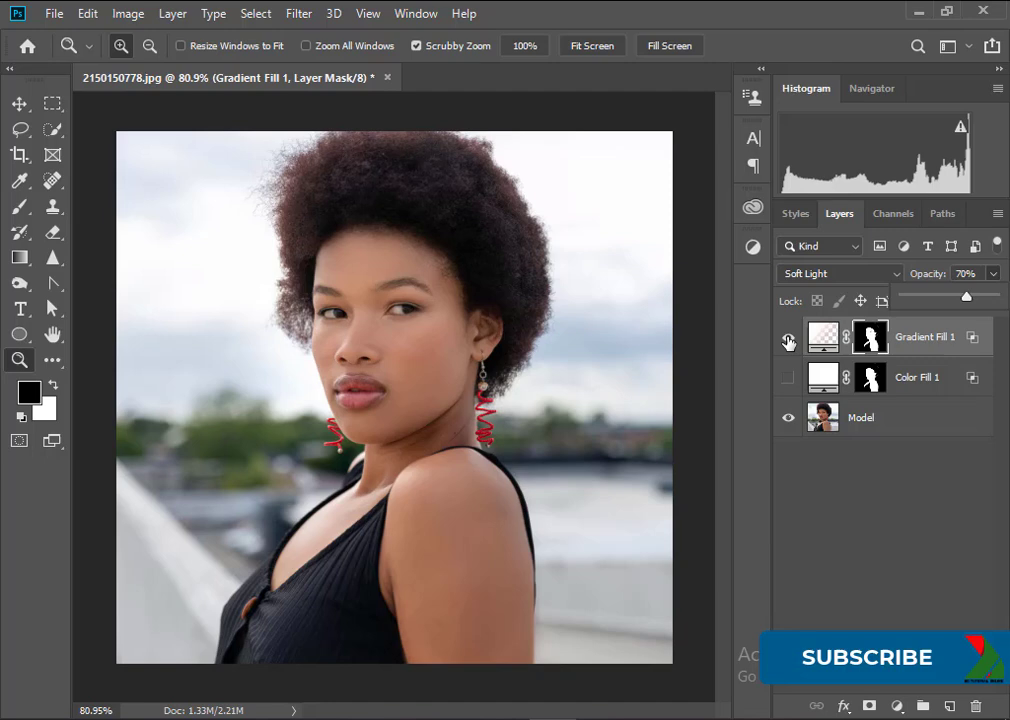
Step: Toggle Gradient Fill 1's visibility twice to compare before and after, leaving it on
{"action": "left_click", "coordinate": [788, 342]}
{"action": "left_click", "coordinate": [788, 342]}
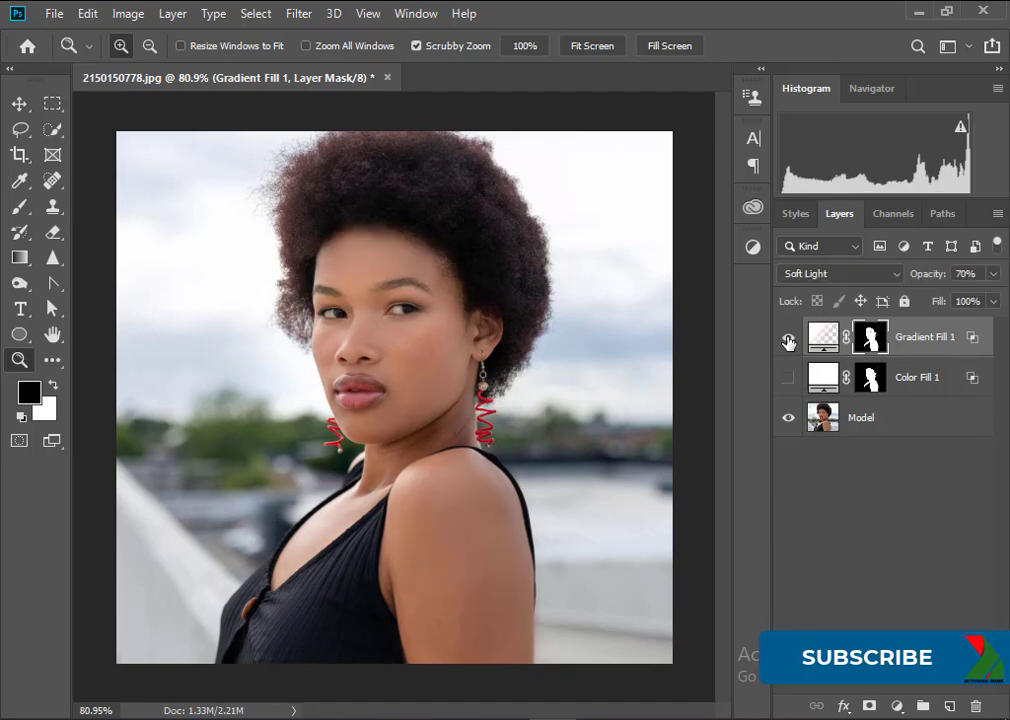
{"action": "left_click", "coordinate": [788, 342]}
{"action": "left_click", "coordinate": [788, 342]}
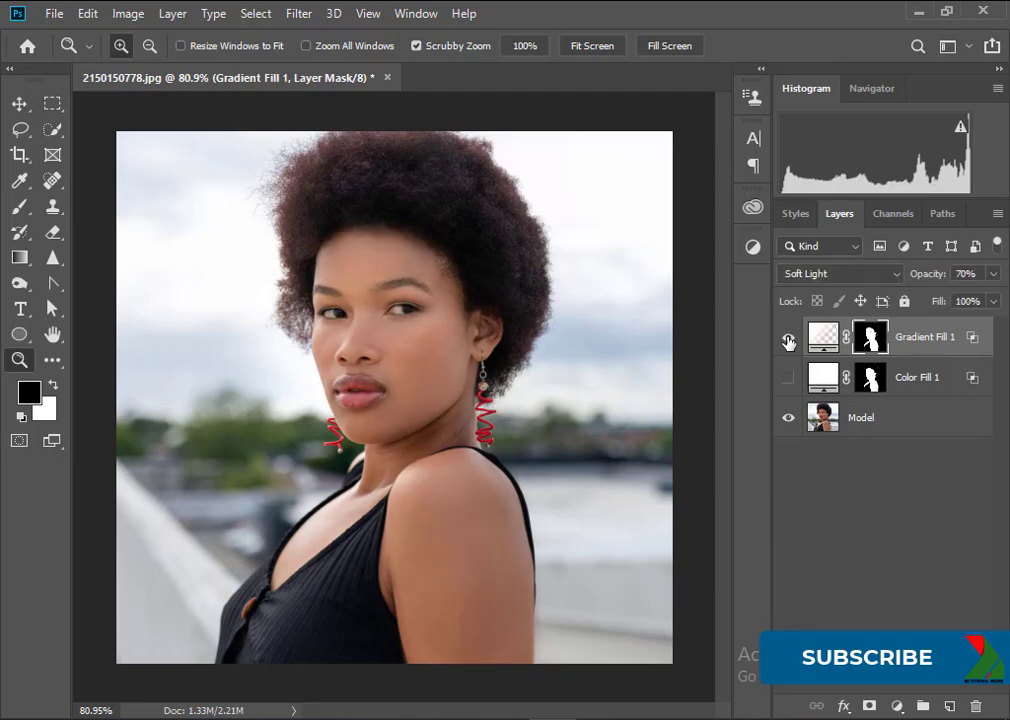